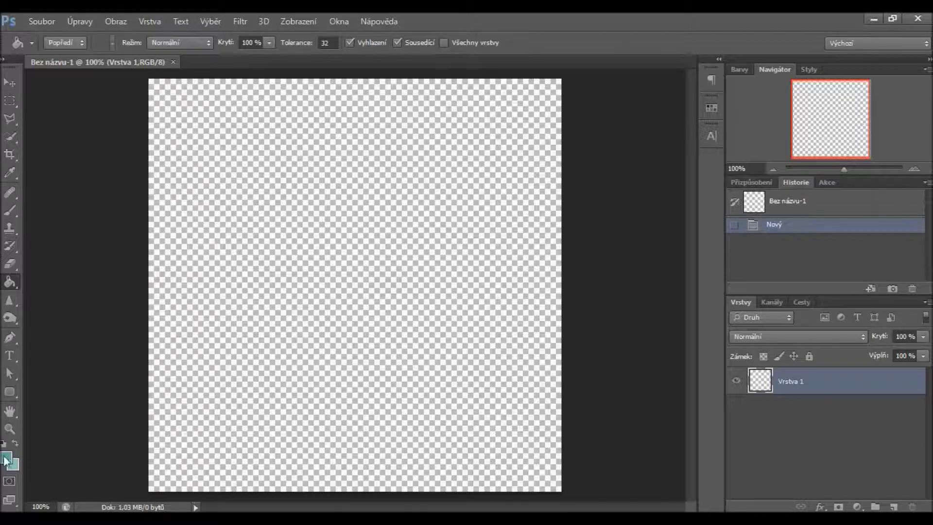
Set the foreground colour to a light peach and fill the whole canvas with it using the Paint Bucket.
left_click(681, 363)
left_click(528, 224)
left_click(528, 217)
left_click(679, 367)
left_click(813, 200)
left_click(375, 254)
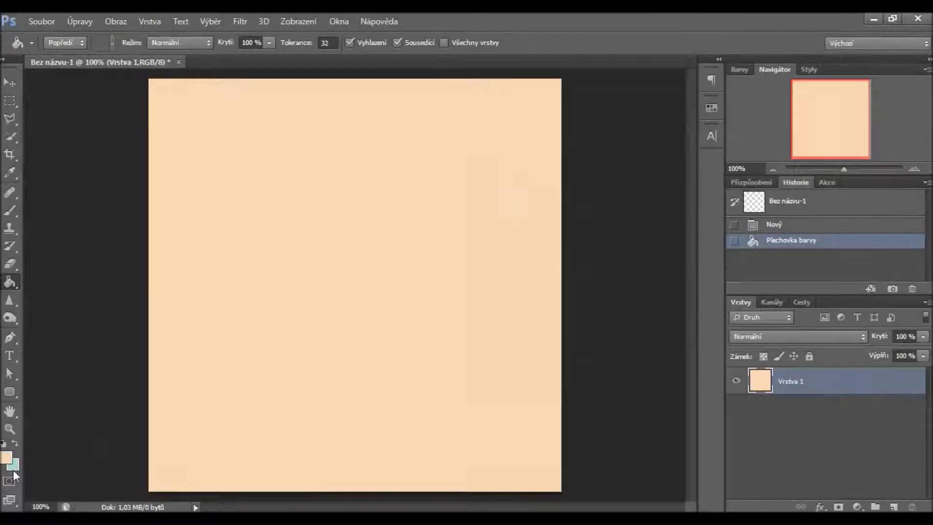
Set the background colour to a bright, saturated pink.
left_click(13, 466)
left_click_drag(680, 225, 680, 233)
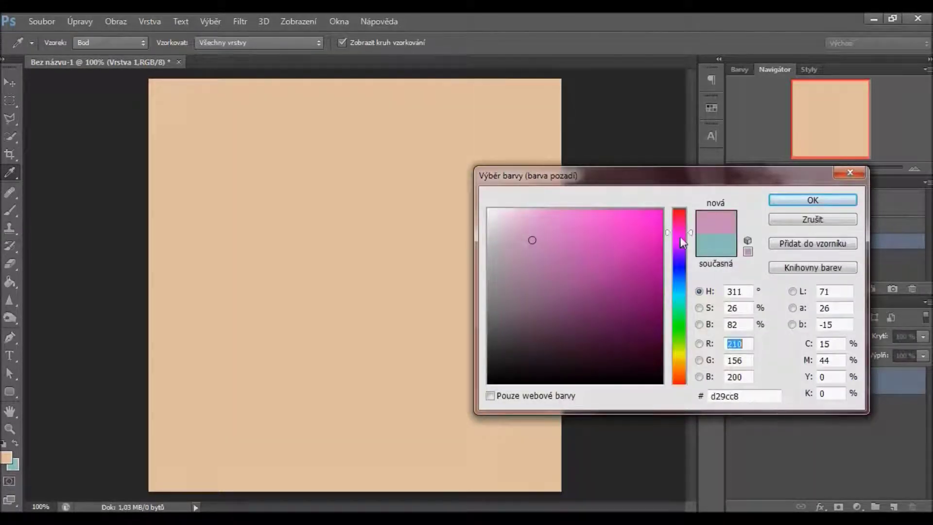
left_click(639, 262)
left_click(623, 259)
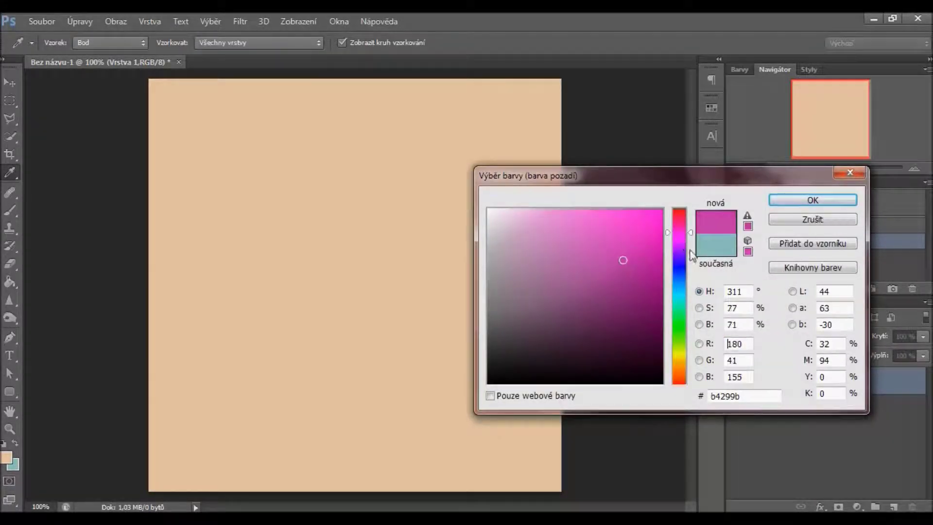
left_click(681, 221)
left_click(628, 243)
left_click(620, 247)
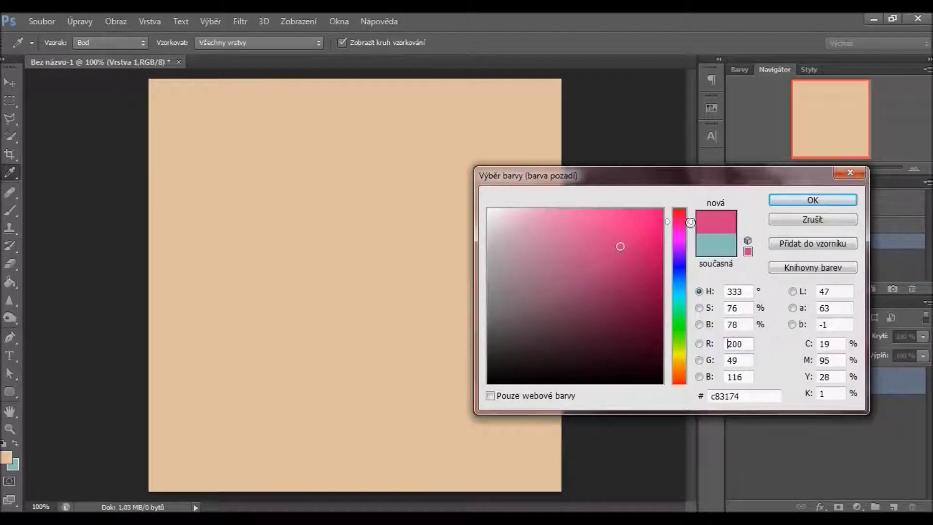
left_click(681, 227)
left_click(644, 241)
left_click(645, 261)
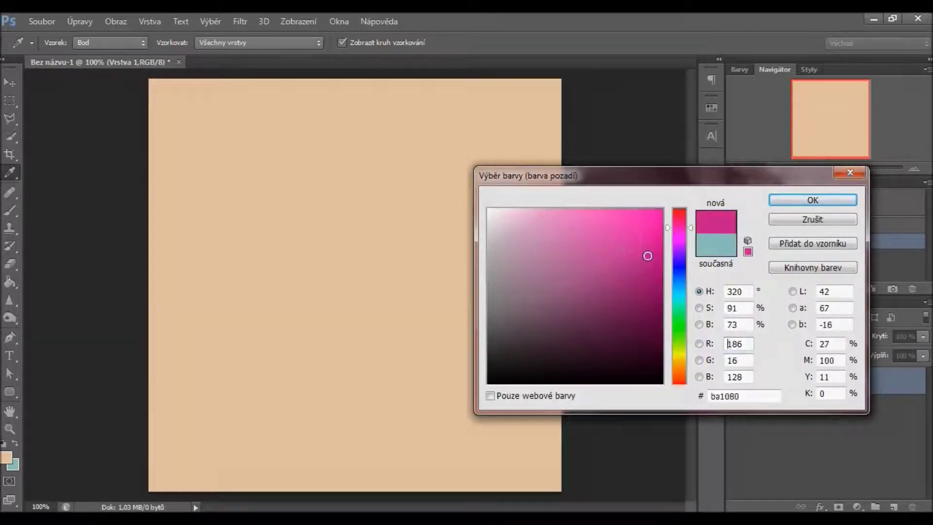
left_click(681, 223)
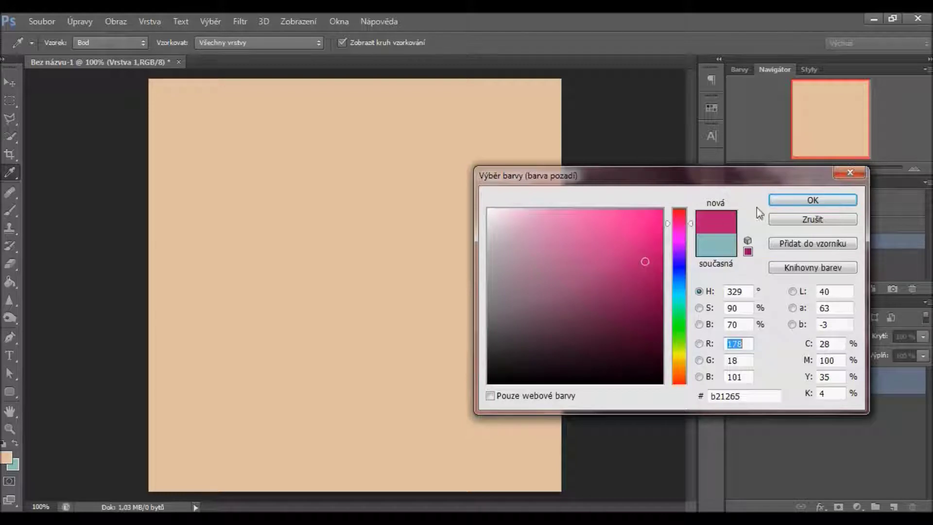
left_click(642, 240)
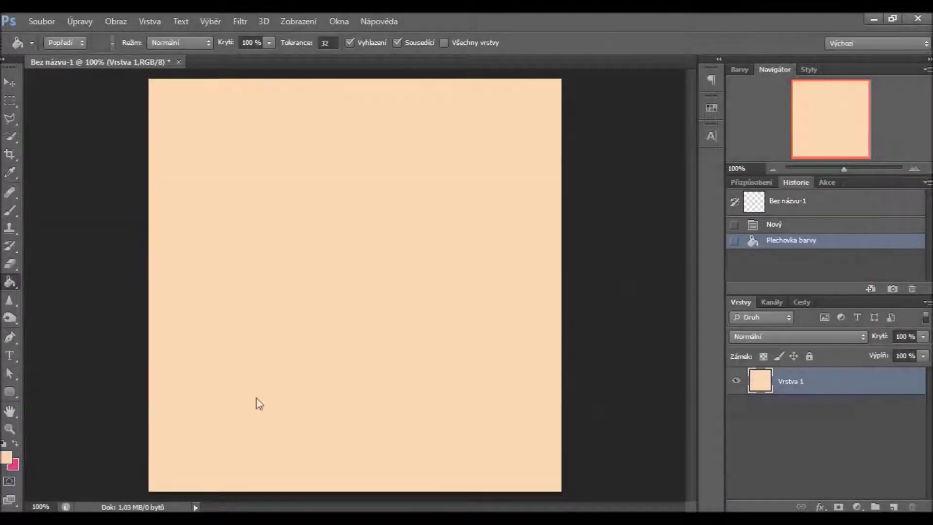
Swap the foreground and background colours and draw a pink rounded rectangle about 376 by 215 px near the canvas centre.
left_click(15, 443)
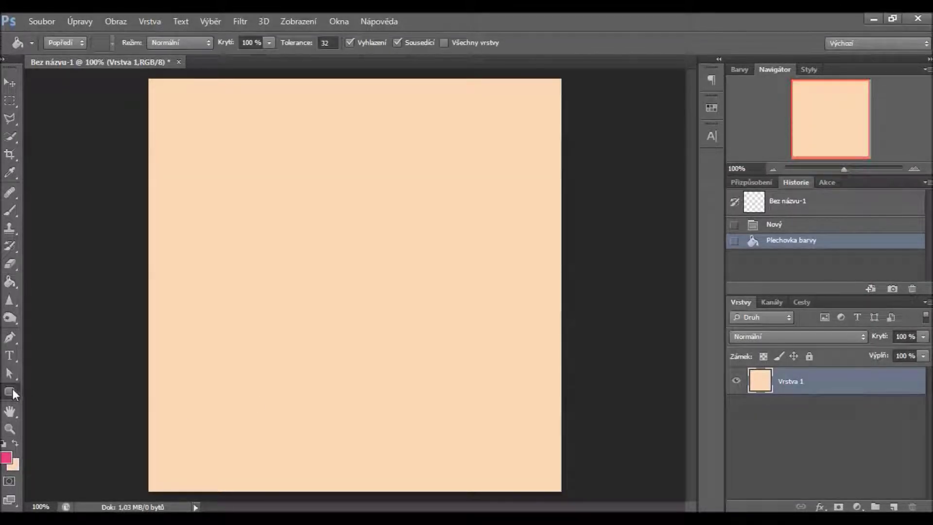
left_click(10, 392)
left_click(44, 402)
left_click_drag(252, 195, 511, 342)
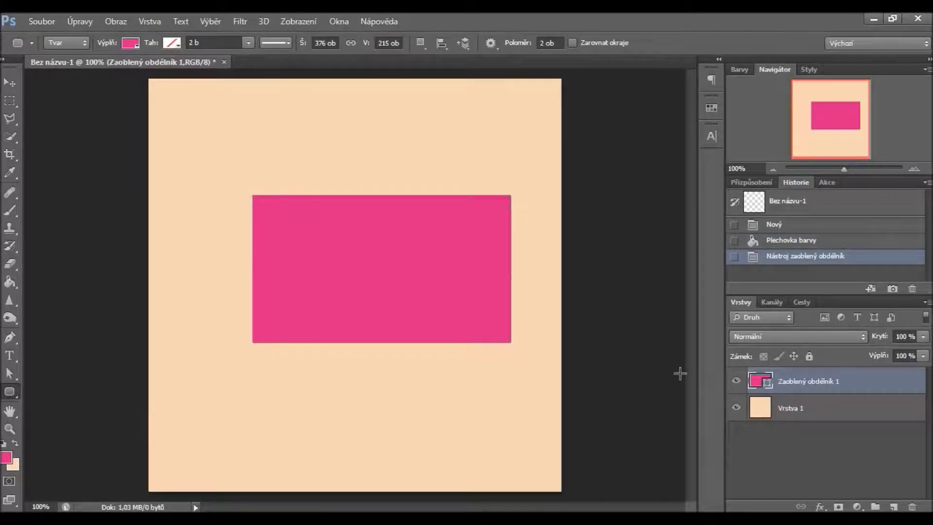
Add a Pattern Overlay (Překrytí vzorkem) effect to the pink rectangle's layer.
right_click(859, 382)
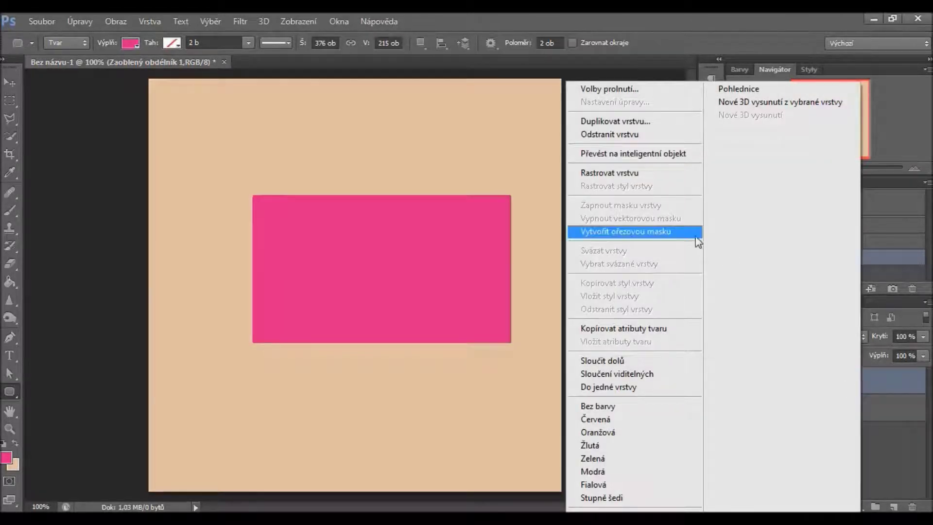
left_click(630, 90)
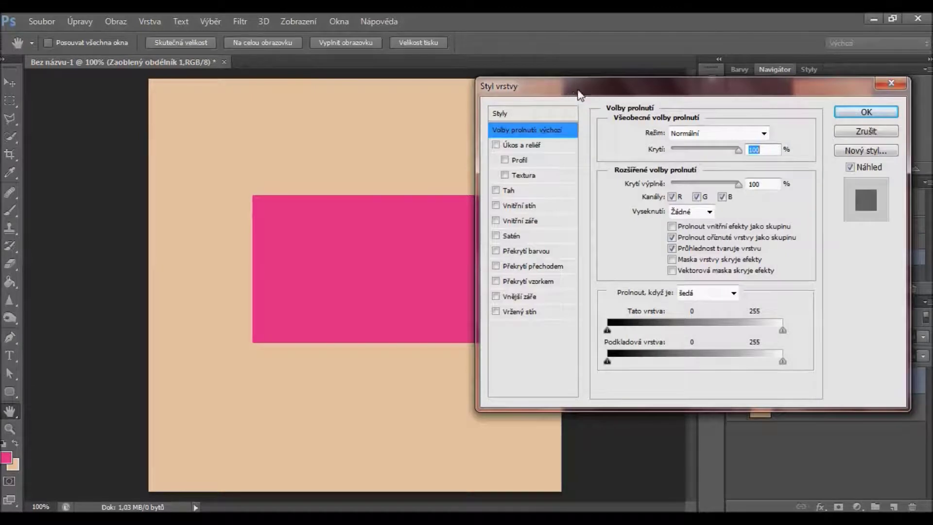
left_click_drag(565, 88, 617, 55)
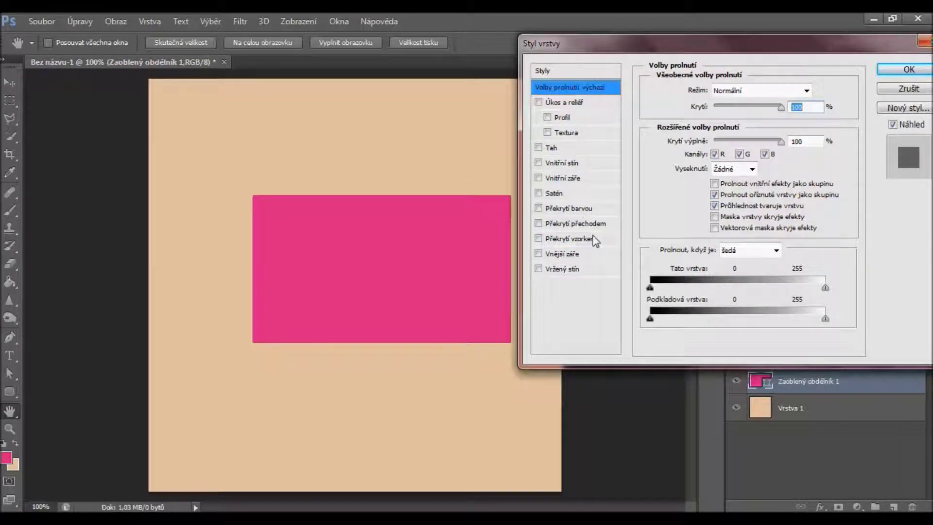
left_click(573, 238)
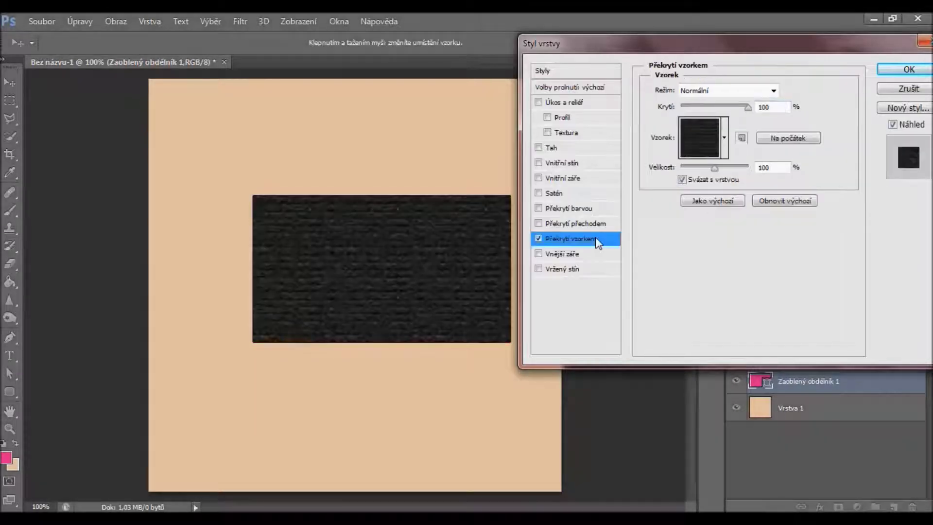
Replace the available patterns with the Šedý papír set and try its mid-grey mottled paper pattern on the rectangle.
left_click(725, 138)
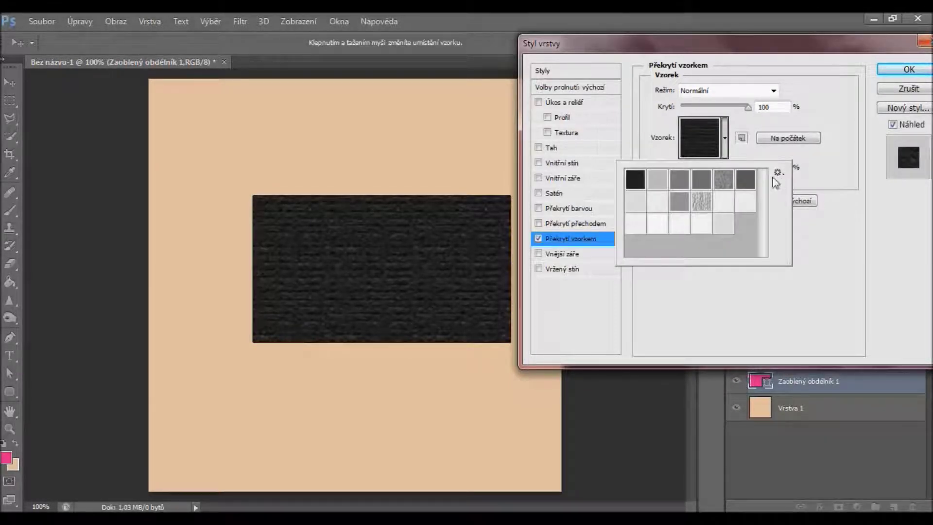
left_click(778, 173)
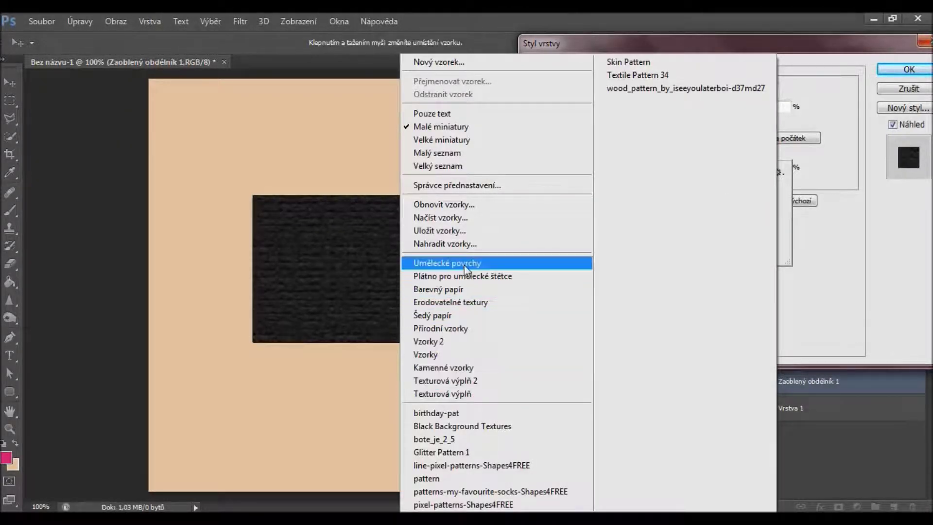
left_click(456, 316)
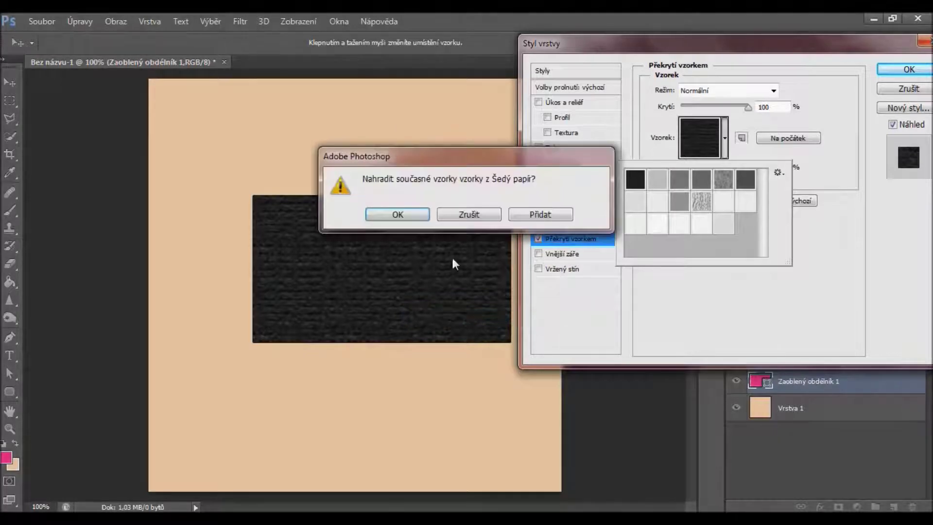
left_click(397, 215)
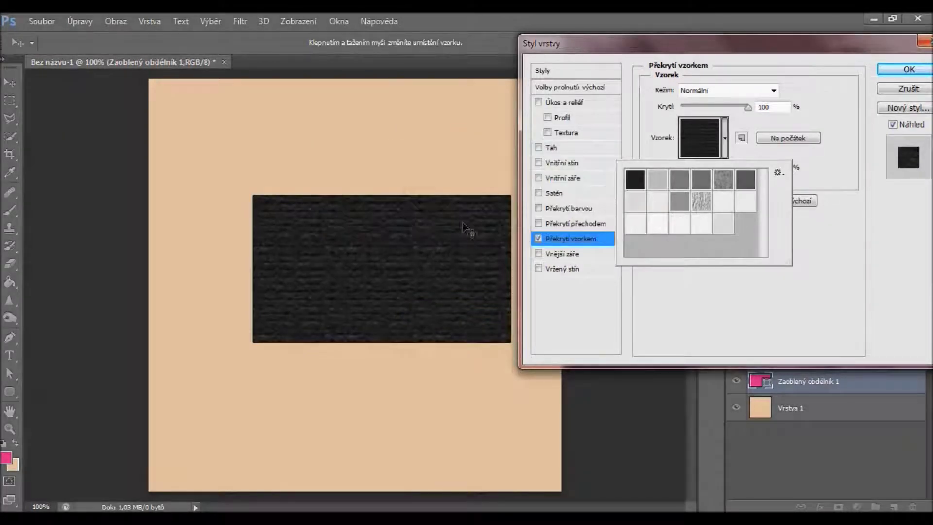
left_click(689, 201)
left_click(657, 180)
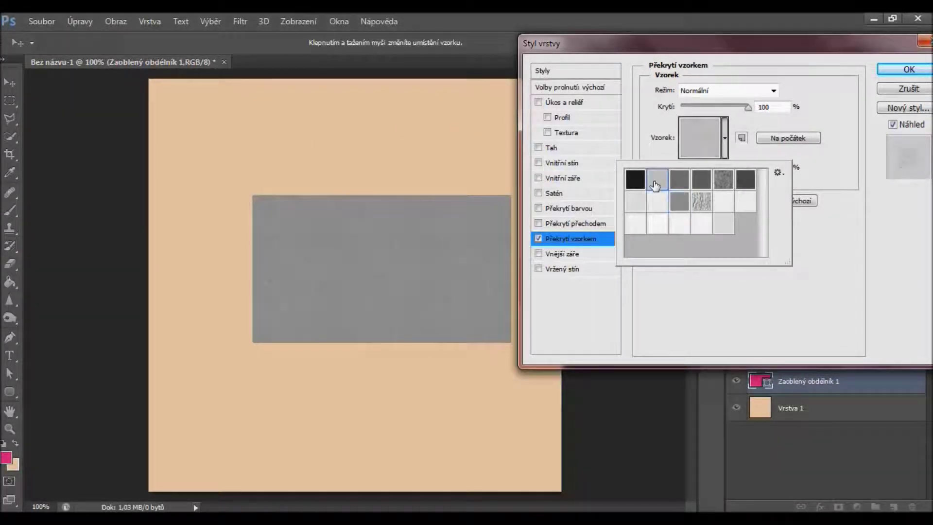
left_click(676, 184)
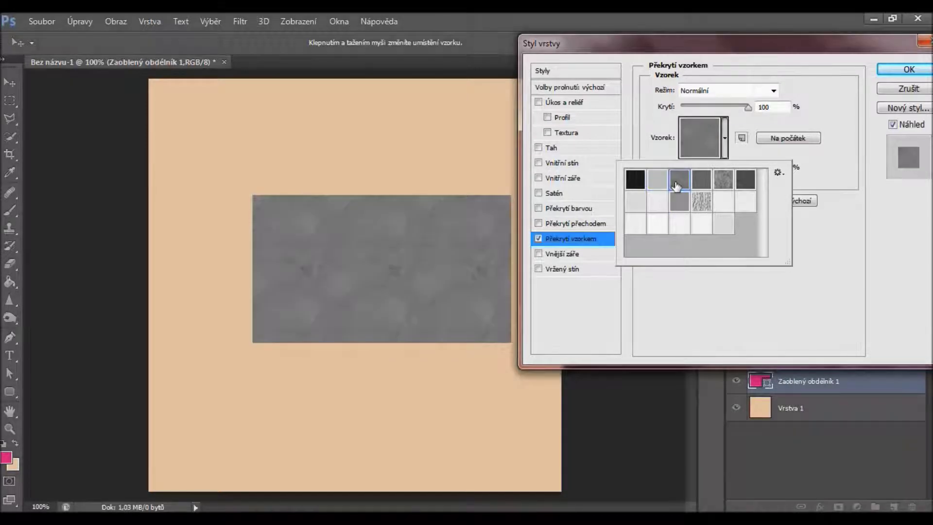
Try the Násobit blend mode on the grey pattern overlay with reduced opacity.
left_click(708, 92)
left_click(714, 99)
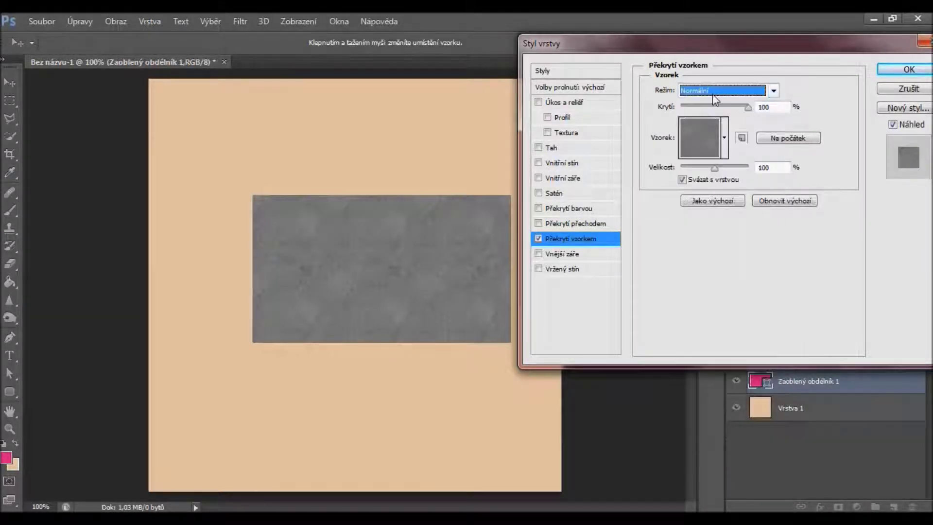
key("Down")
key("Down")
key("Down")
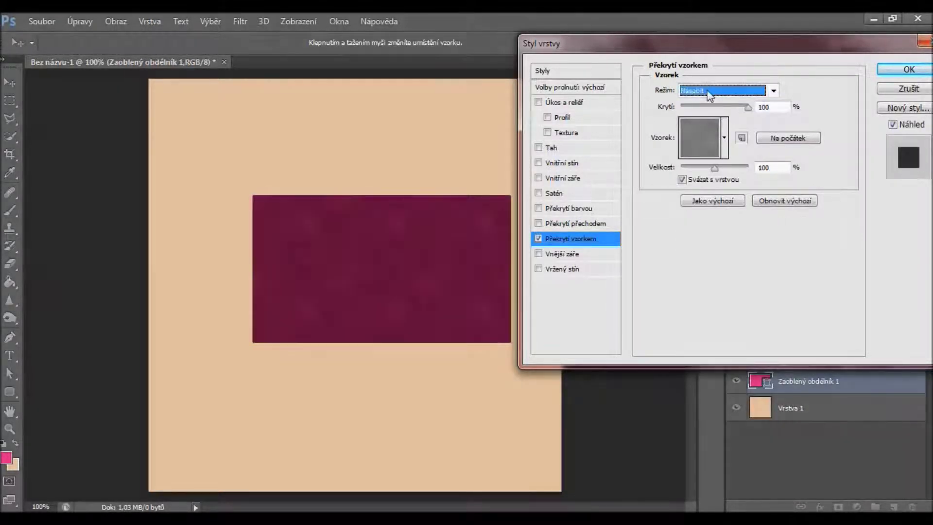
key("Up")
mouse_move(748, 107)
left_mouse_down()
mouse_move(712, 111)
mouse_move(748, 106)
left_mouse_up()
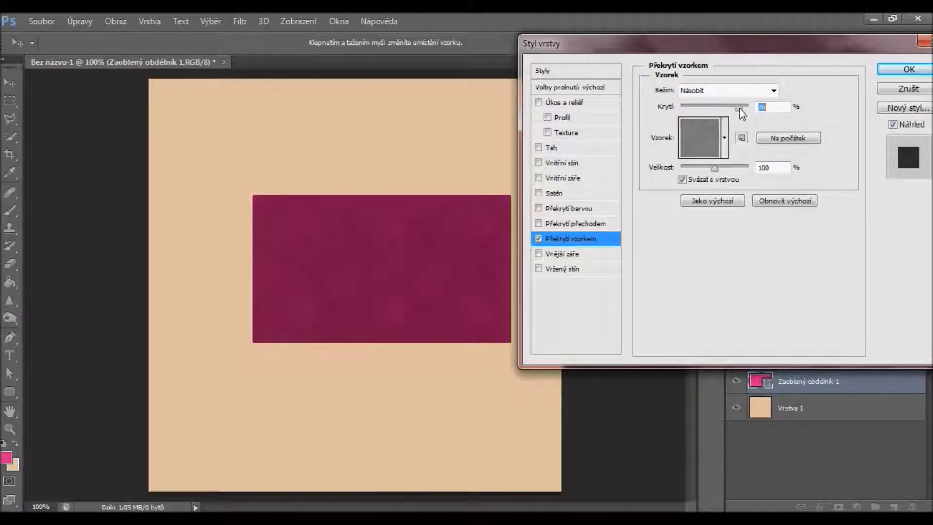
Try the darkening blend modes around Ztmavit barvy on the pattern overlay and vary its opacity.
left_click(728, 91)
left_click(718, 160)
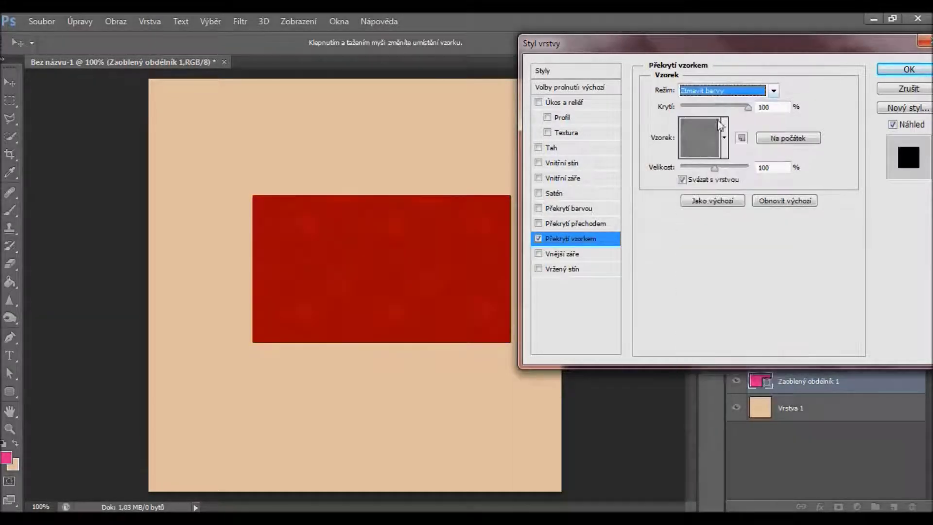
key("Down")
key("Down")
key("Down")
key("Down")
key("Up")
mouse_move(730, 108)
left_mouse_down()
mouse_move(712, 109)
mouse_move(748, 108)
left_mouse_up()
Try the pattern overlay's blend modes from Lineárně zesvětlit (Přidat) through Tvrdé světlo.
left_click(719, 91)
left_click(705, 237)
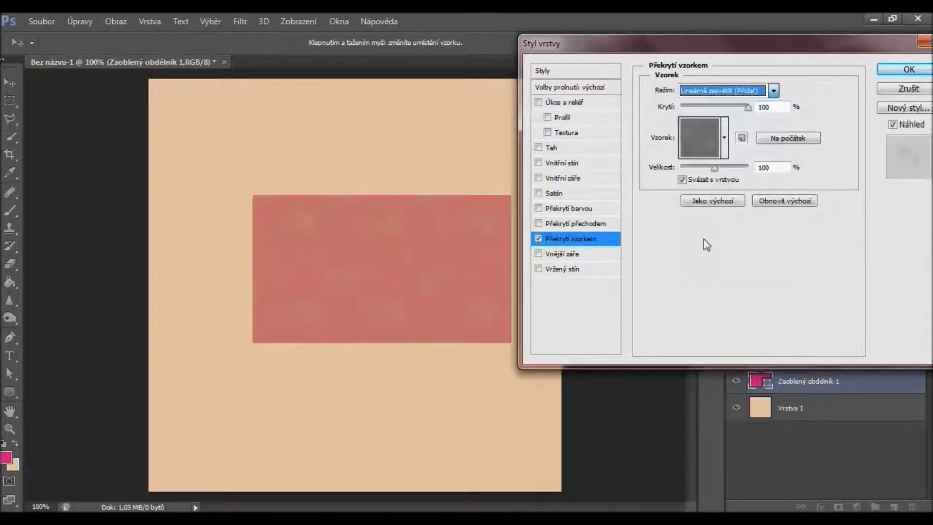
key("Down")
key("Down")
key("Down")
key("Down")
key("Down")
key("Down")
key("Down")
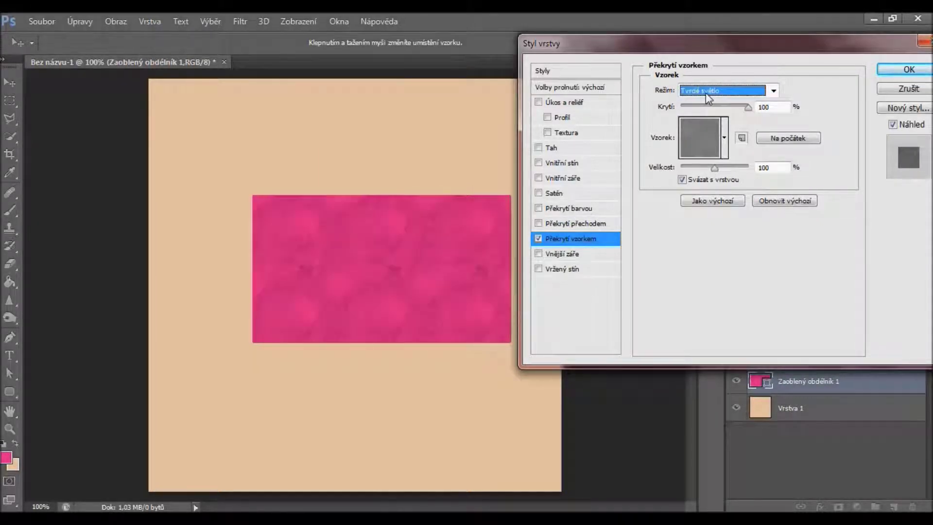
Try the remaining pattern overlay blend modes, including Rozdíl and Odstín, through Světlost and test its opacity.
key("Down")
key("Down")
key("Down")
key("Down")
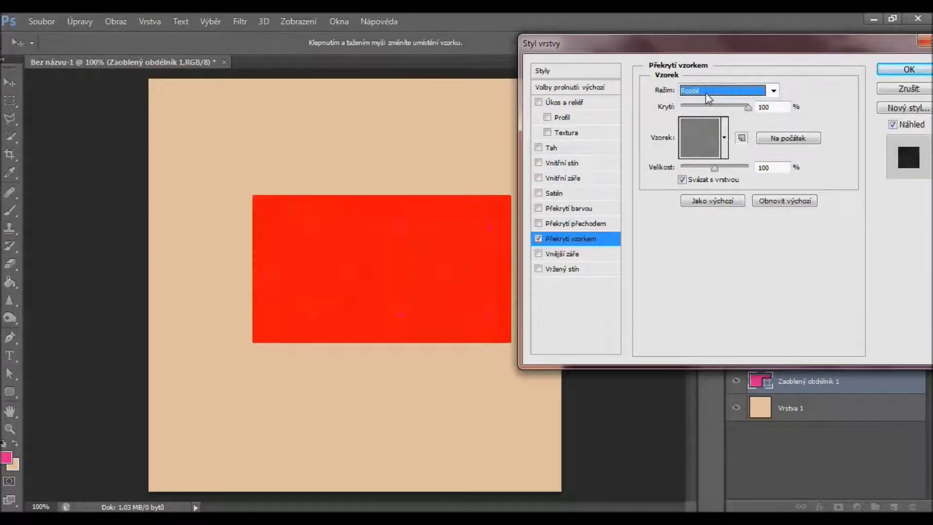
key("Down")
key("Down")
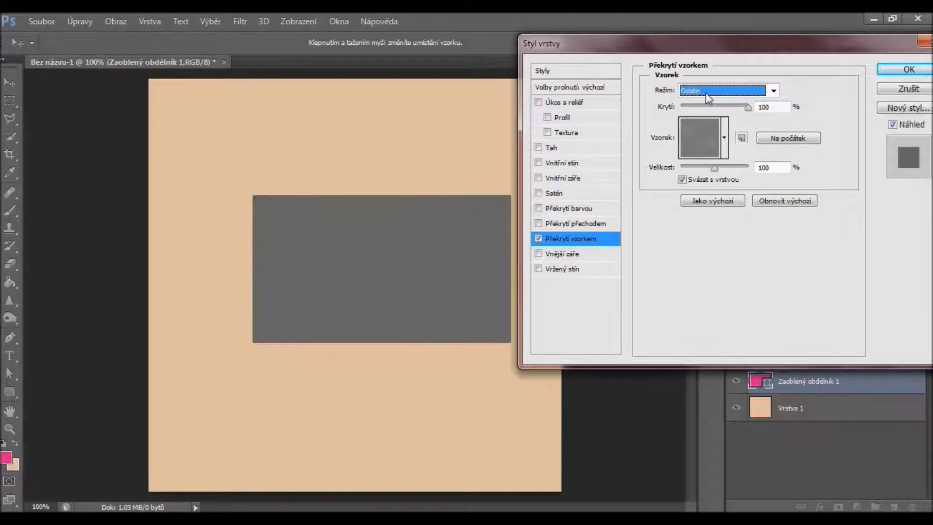
key("Down")
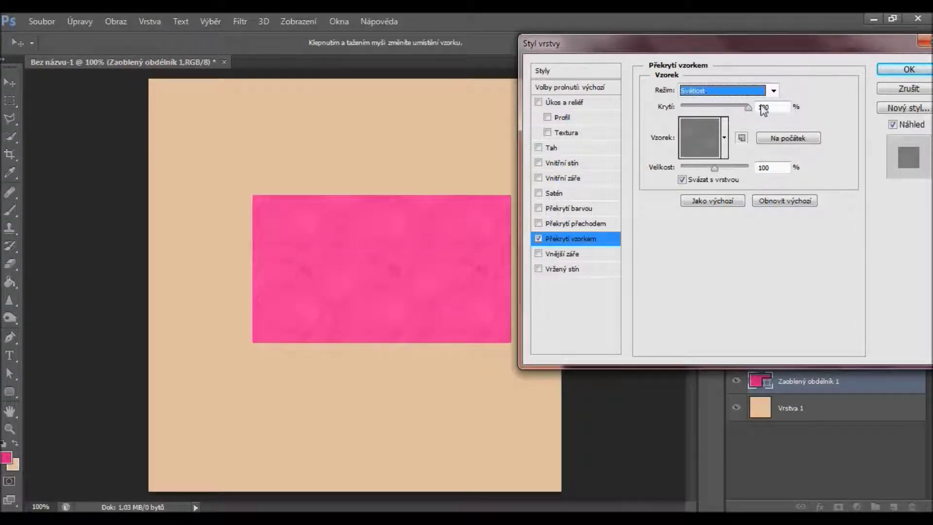
left_click_drag(749, 108, 747, 127)
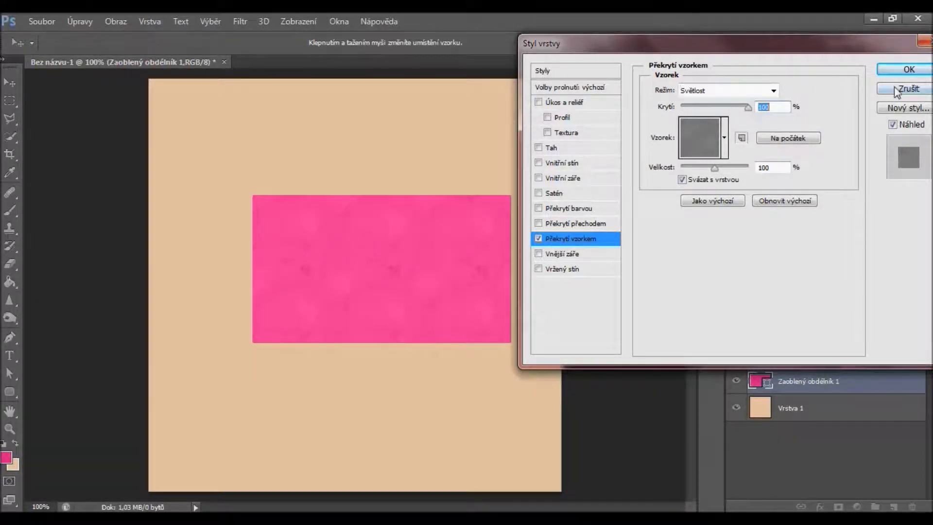
Try the Zesvětlit blend mode and its opacity on the pattern overlay, and return to Normální at 100% opacity.
left_click(774, 91)
left_click(738, 115)
key("Down")
key("Down")
key("Down")
key("Down")
key("Down")
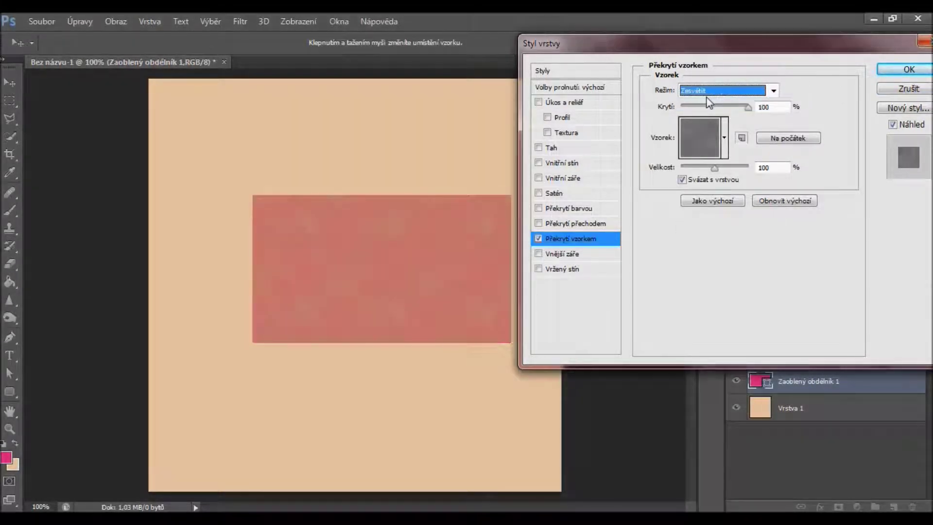
mouse_move(748, 106)
left_mouse_down()
mouse_move(712, 102)
mouse_move(760, 104)
left_mouse_up()
left_click(764, 106)
left_click(725, 91)
left_click(699, 100)
Replace the available patterns with the birthday-pat set and apply its damask pattern to the rectangle.
left_click(724, 138)
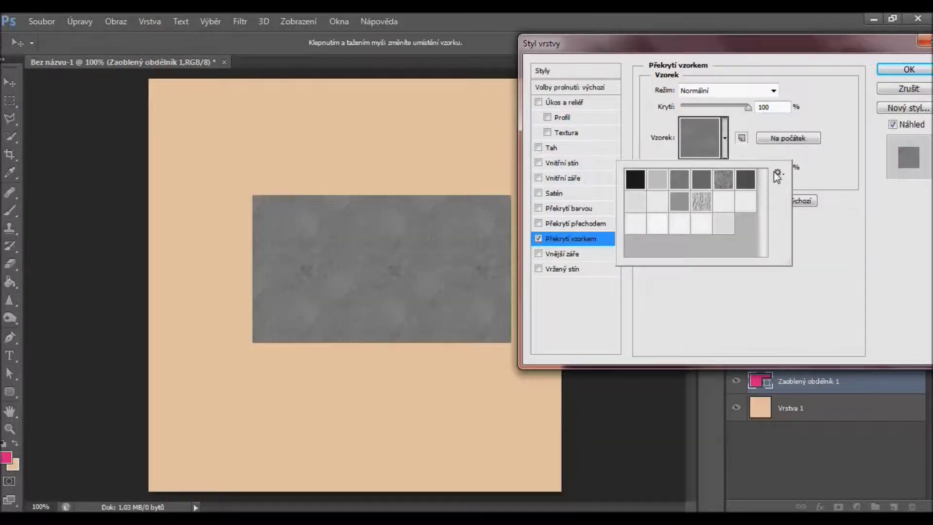
left_click(778, 174)
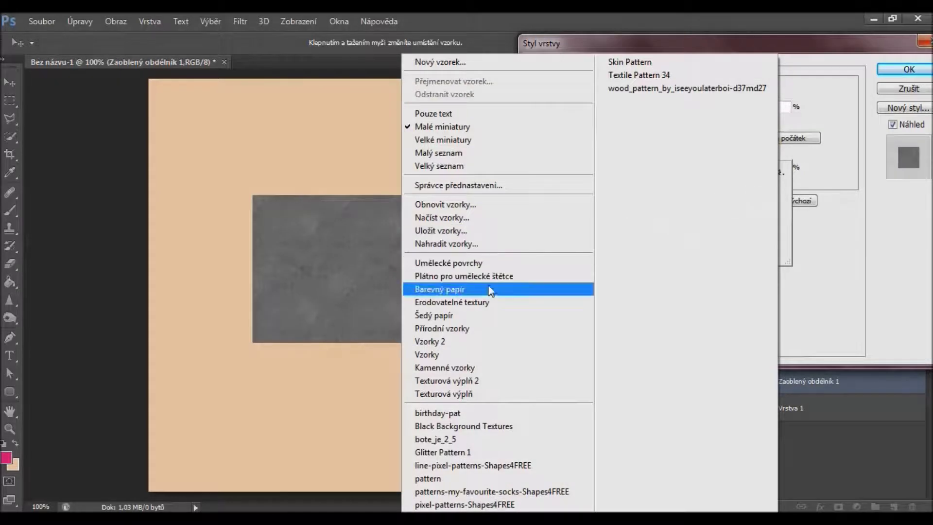
left_click(474, 413)
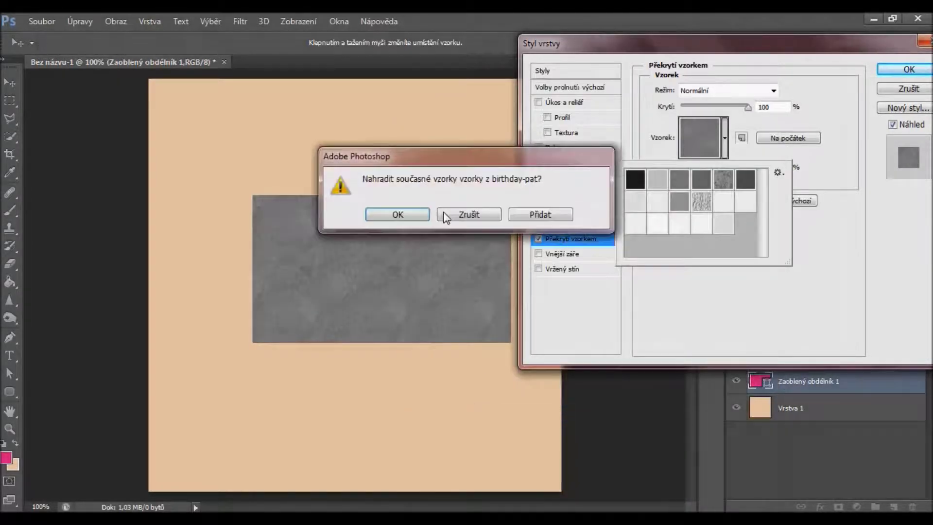
left_click(396, 214)
left_click(636, 180)
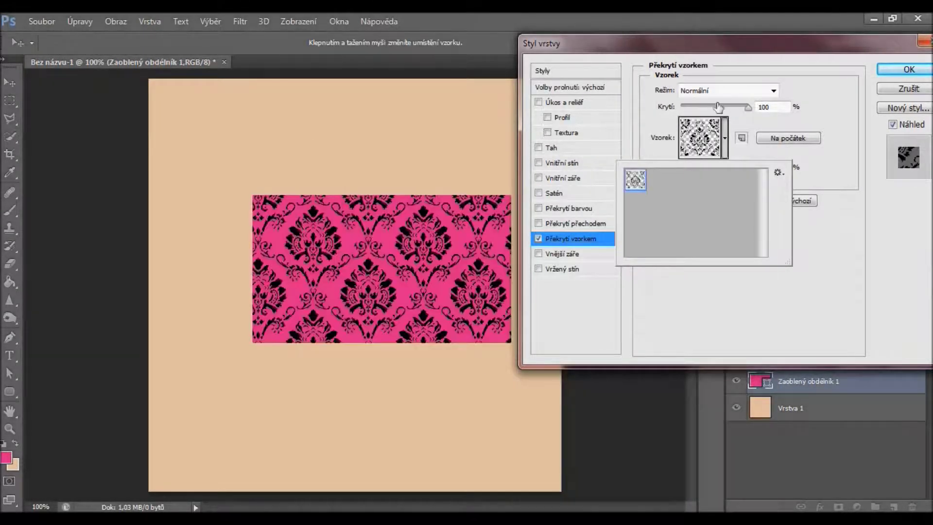
Try the blend modes Zesvětlit through Měkké světlo on the damask pattern overlay, and test its opacity before returning it to 100%.
left_click(717, 92)
left_click(717, 102)
scroll(717, 97, "down", 5)
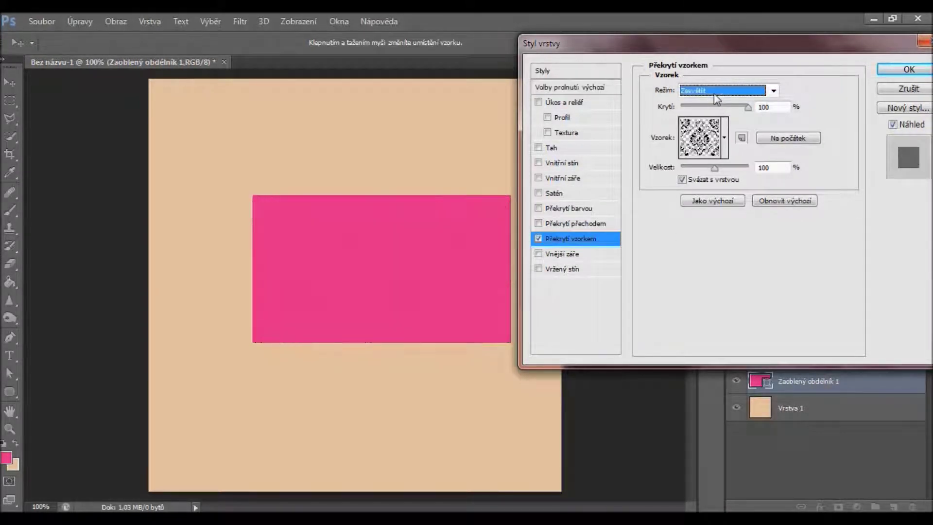
scroll(717, 98, "down", 4)
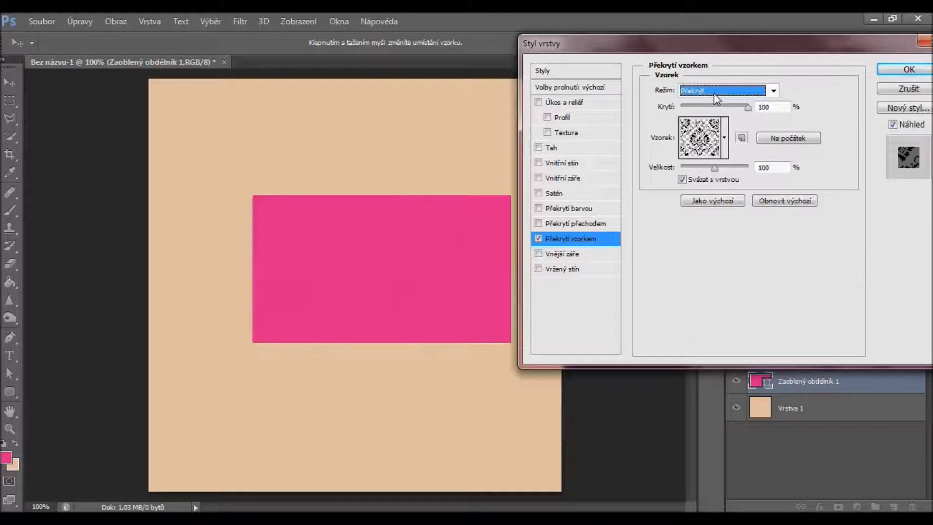
scroll(717, 99, "down", 1)
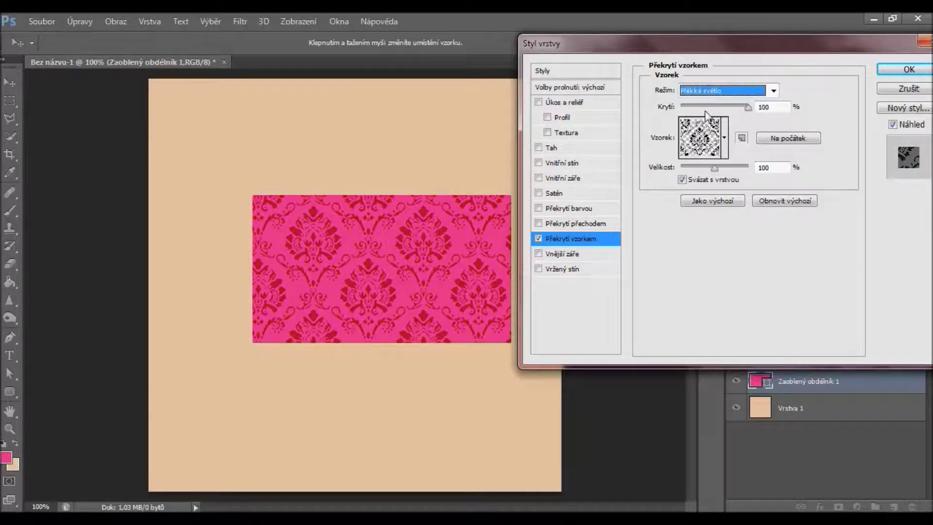
left_click_drag(728, 107, 694, 112)
type("100")
Replace the available patterns with the set named pattern and apply its light diagonal-stripe pattern to the rectangle.
left_click(724, 138)
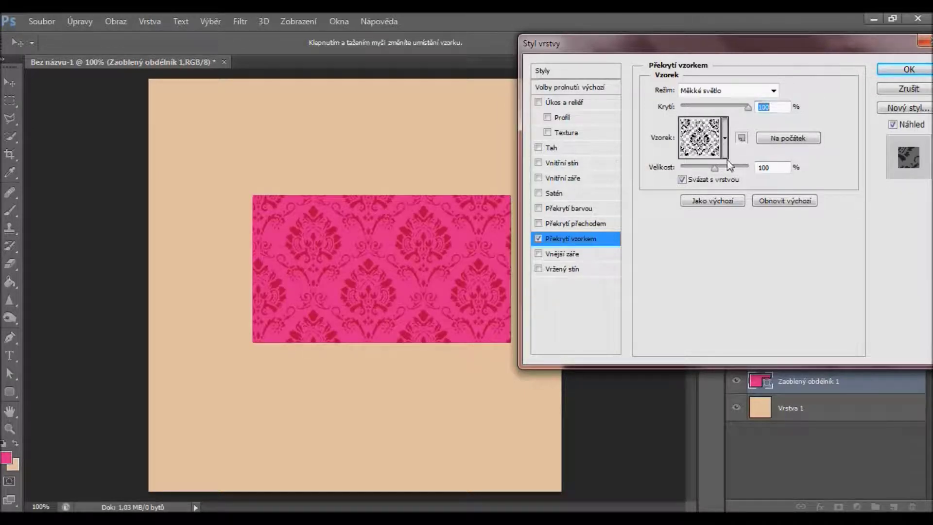
left_click(777, 174)
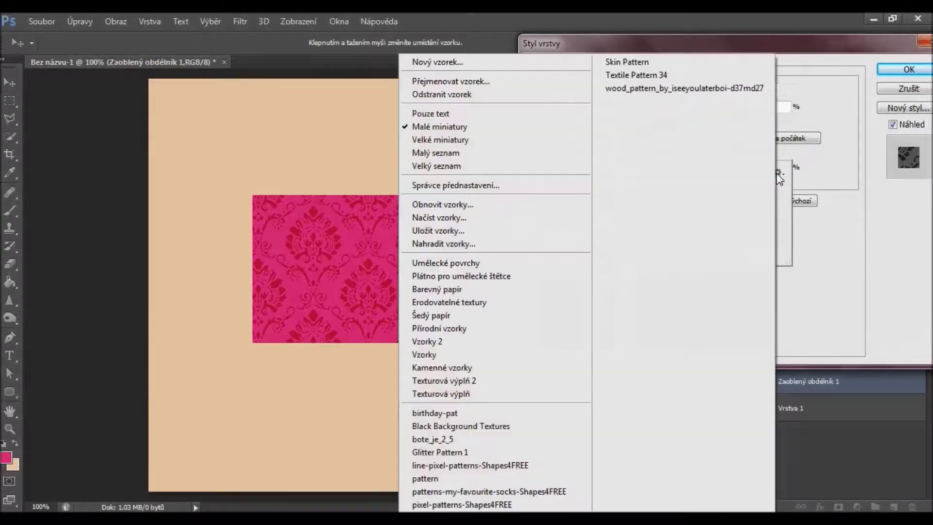
left_click(503, 479)
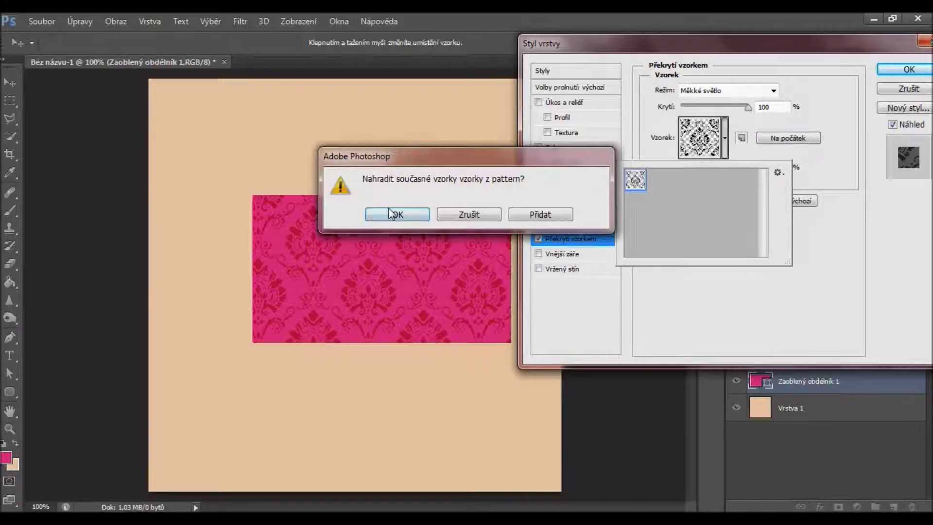
left_click(389, 213)
left_click(679, 201)
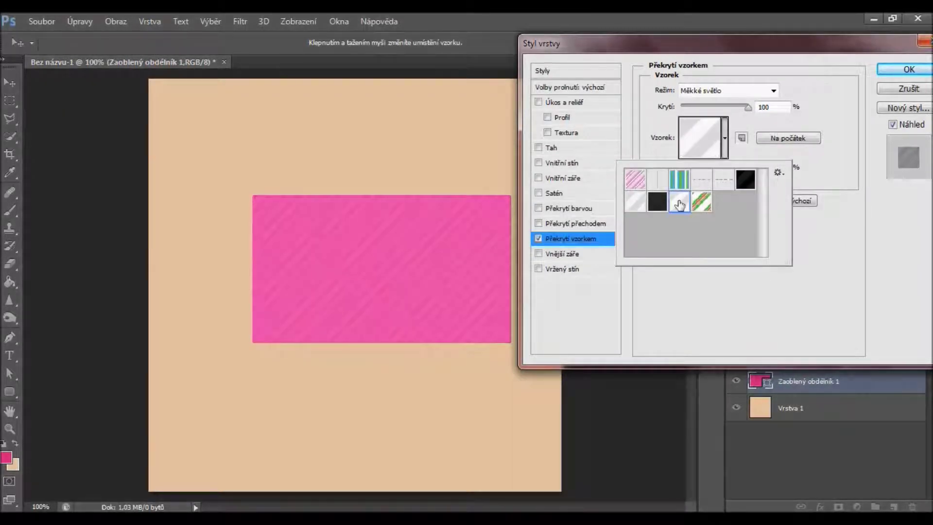
Set the stripe overlay's blend mode to Ztmavit barvy with 38% opacity and apply the layer style.
left_click(719, 97)
left_click(718, 96)
scroll(722, 99, "down", 2)
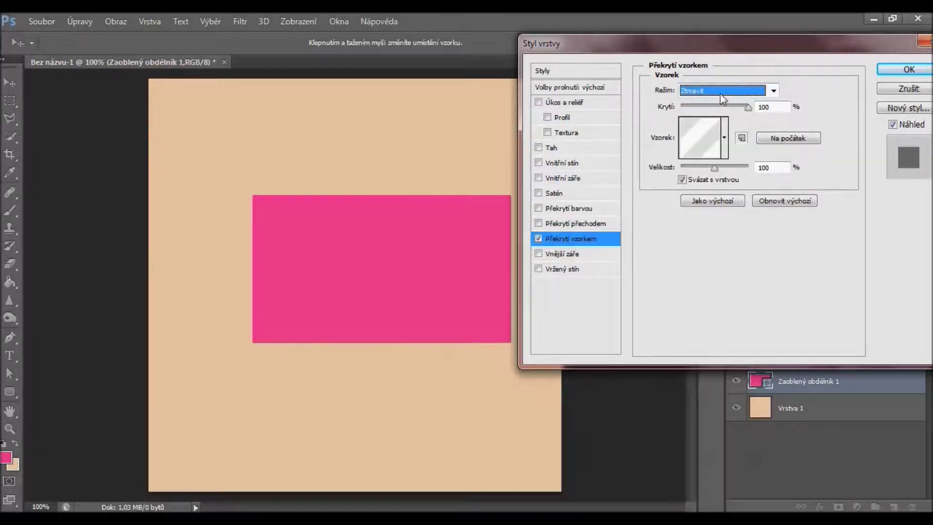
scroll(722, 99, "down", 1)
left_click_drag(733, 109, 709, 112)
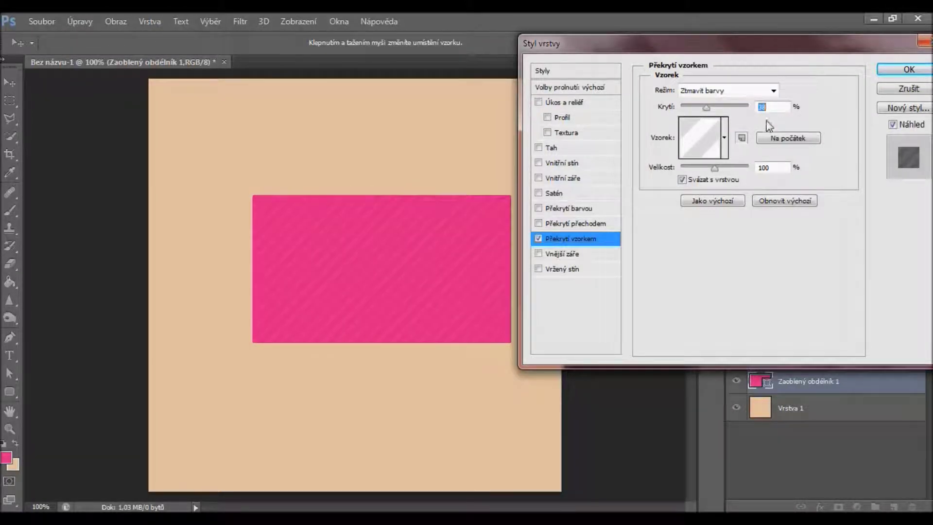
left_click(906, 70)
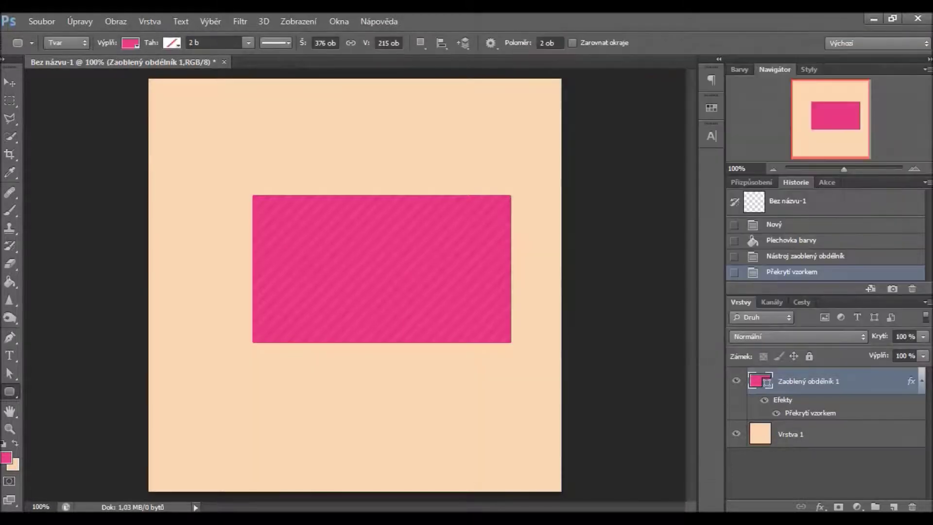
Delete the patterned rectangle layer and draw a wide pink rounded rectangle, about 582 × 65 px with a 6 px radius, across the canvas.
left_click(912, 506)
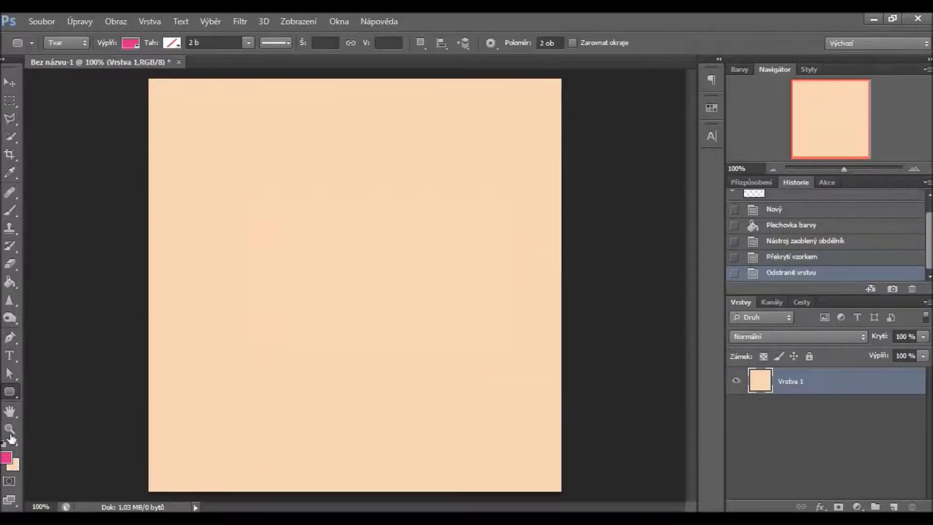
left_click(7, 399)
left_click(60, 401)
left_click(554, 44)
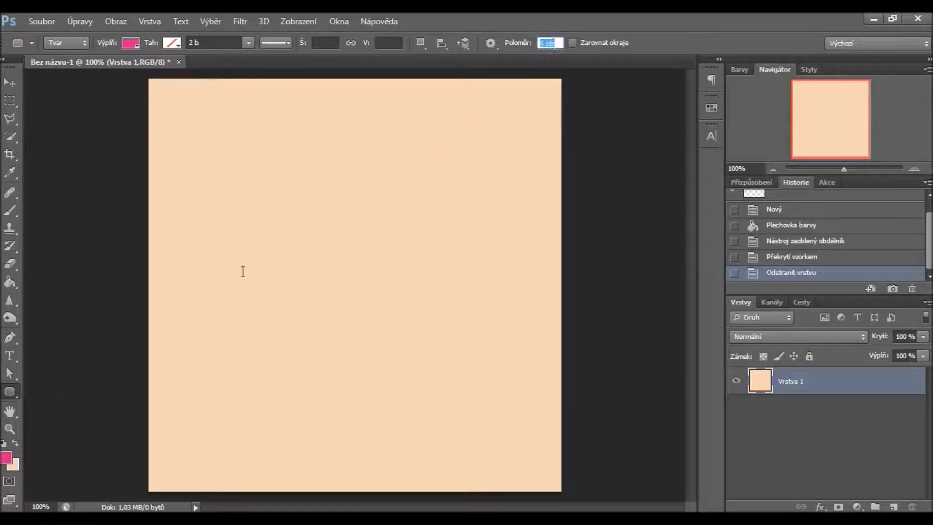
left_click_drag(156, 216, 554, 260)
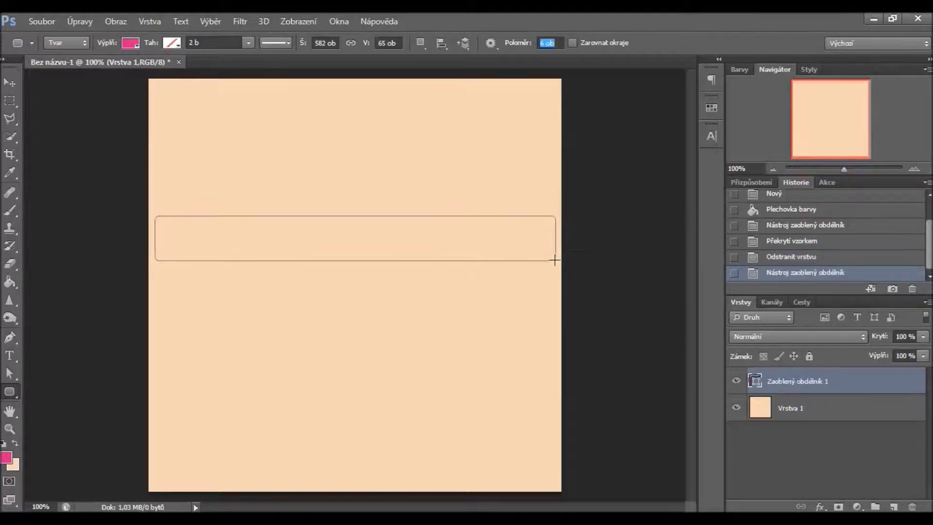
Add a pattern overlay to the new bar, replacing the patterns with the Šedý papír set and choosing its mottled mid-grey paper texture.
double_click(849, 385)
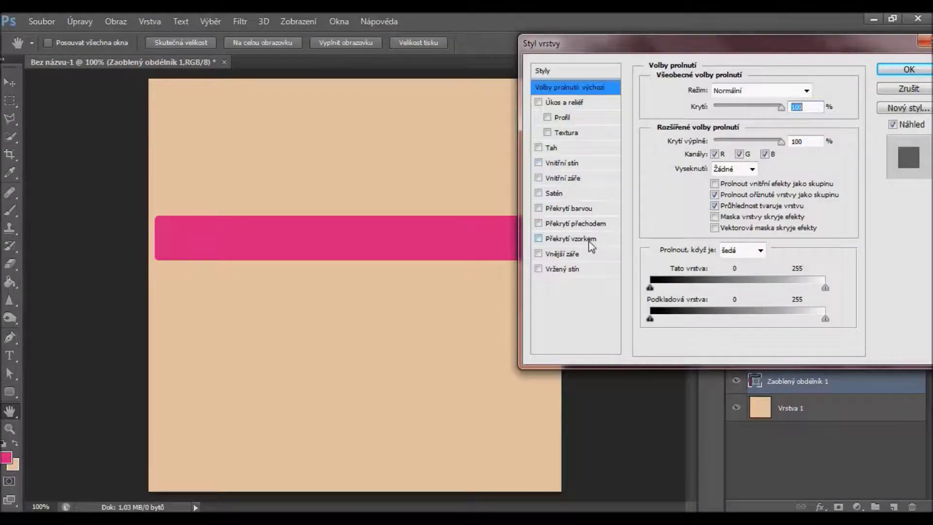
left_click(589, 239)
left_click(724, 137)
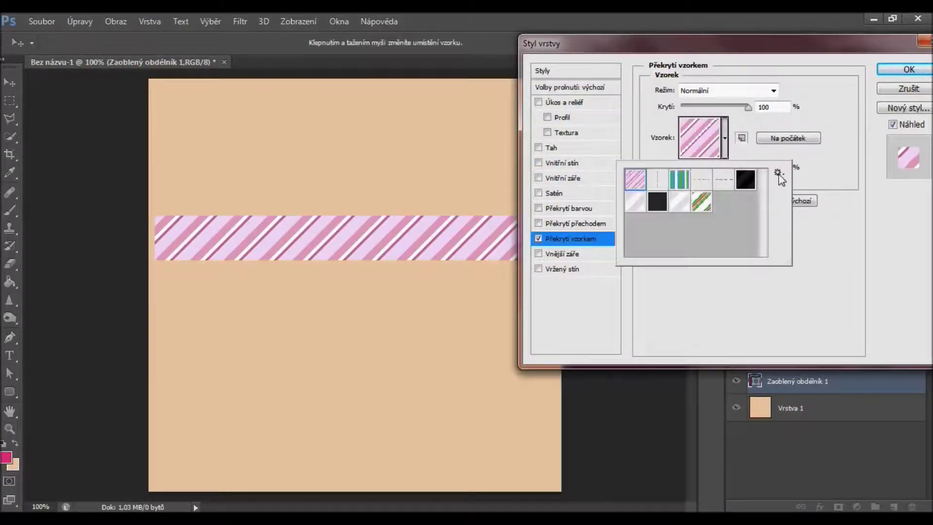
left_click(778, 174)
left_click(475, 316)
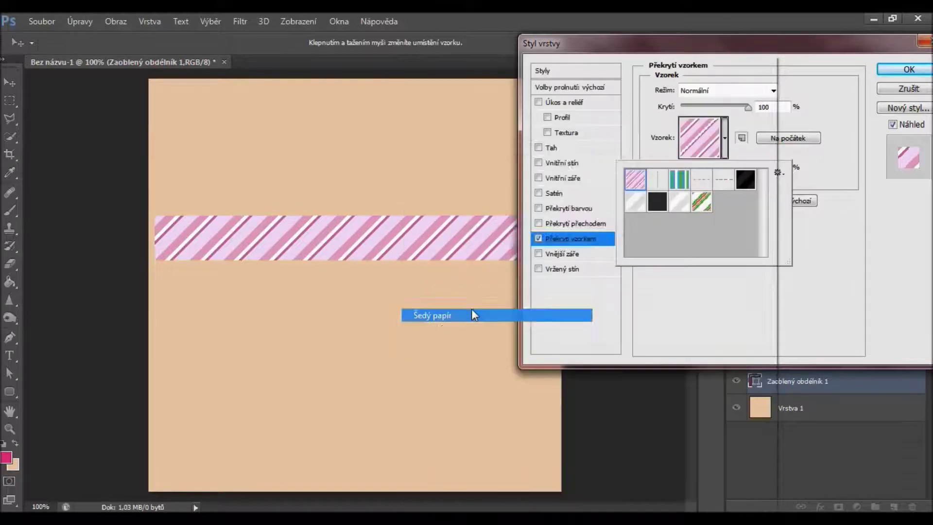
left_click(397, 214)
left_click(660, 182)
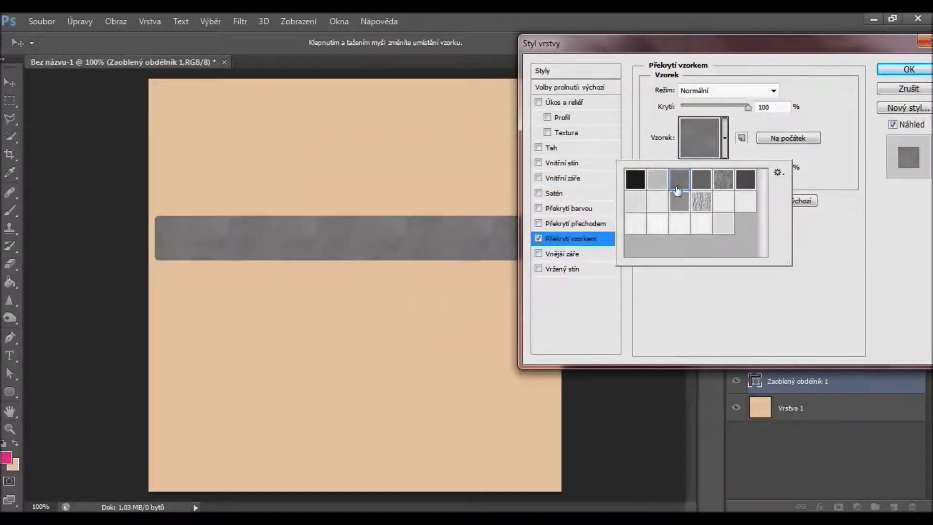
left_click(683, 186)
Try several blend modes on the paper overlay, ending with Tvrdé světlo at 42% opacity.
left_click(727, 91)
left_click(727, 100)
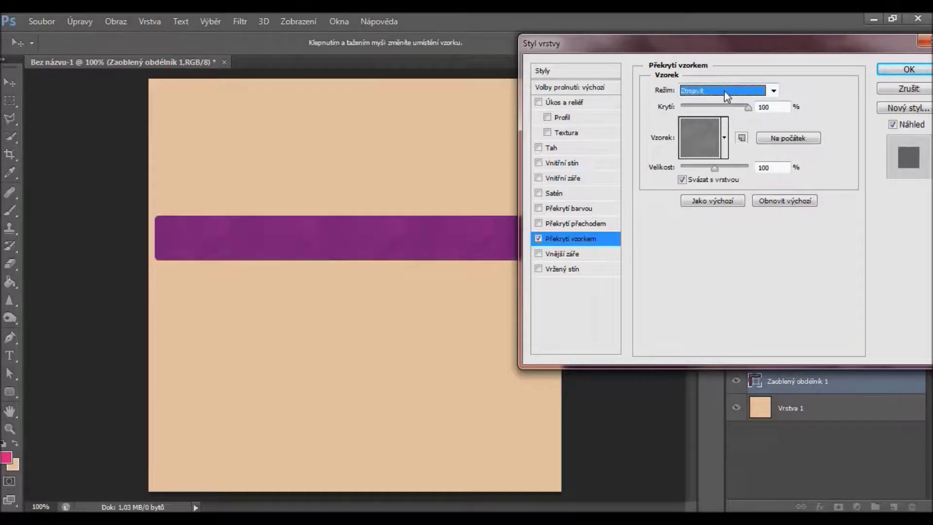
scroll(724, 90, "down", 5)
scroll(724, 90, "down", 5)
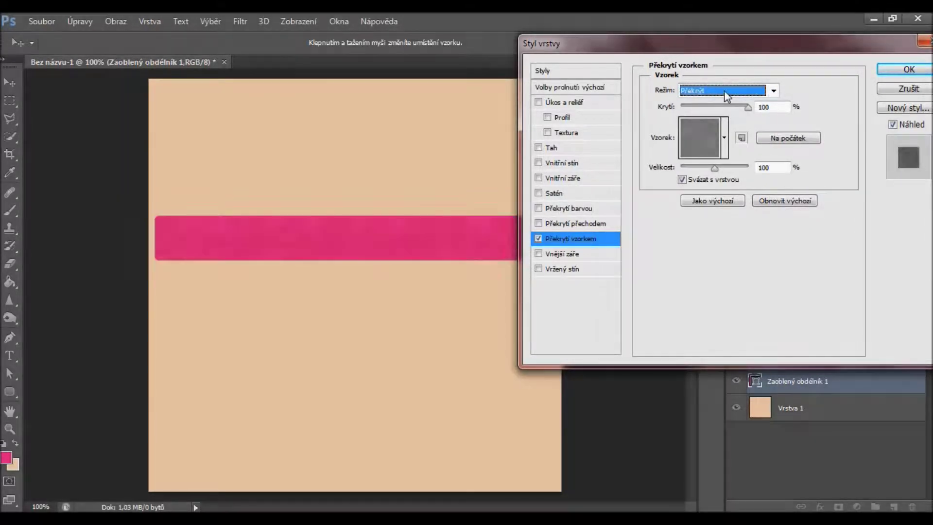
scroll(724, 90, "down", 2)
left_click_drag(733, 105, 710, 108)
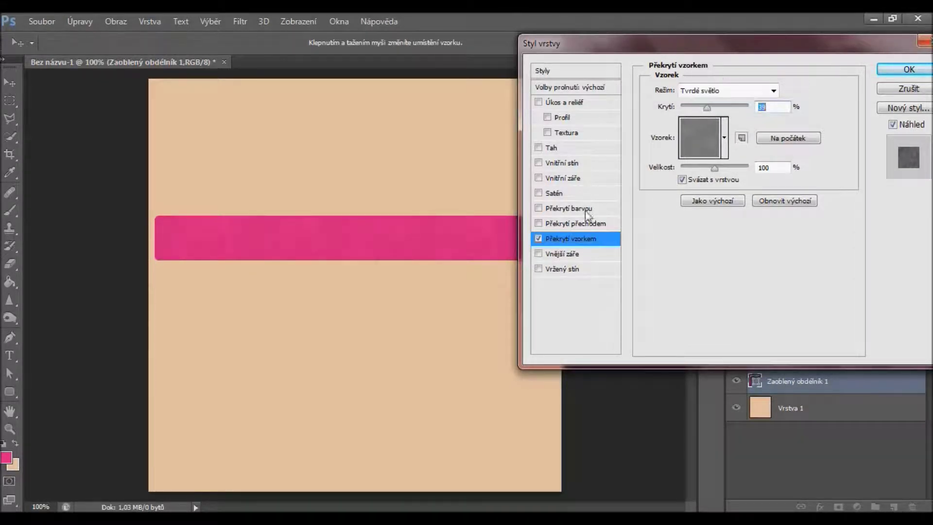
key("space")
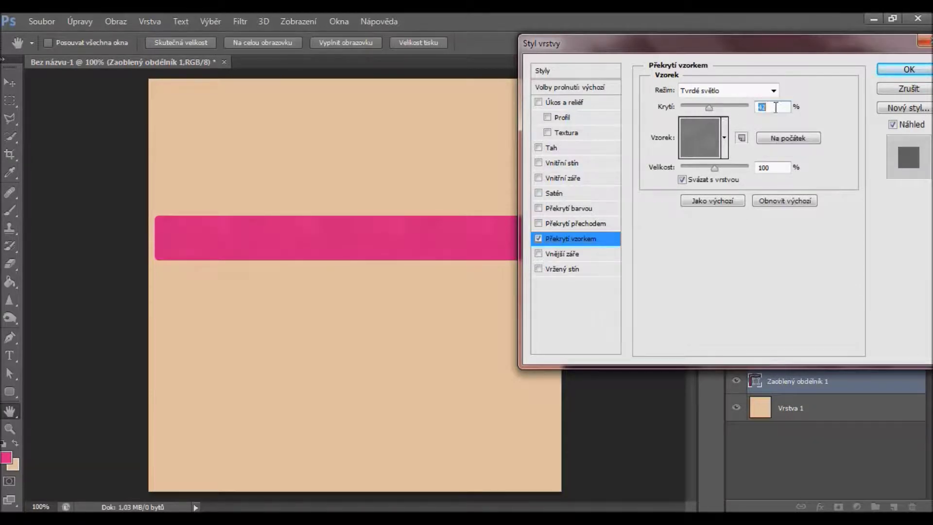
Add an inner glow in Normální mode with dark pink #9c0051, size 57 px and 65% opacity.
left_click(581, 179)
left_click(712, 92)
left_click(714, 99)
left_click(679, 139)
left_click(446, 242)
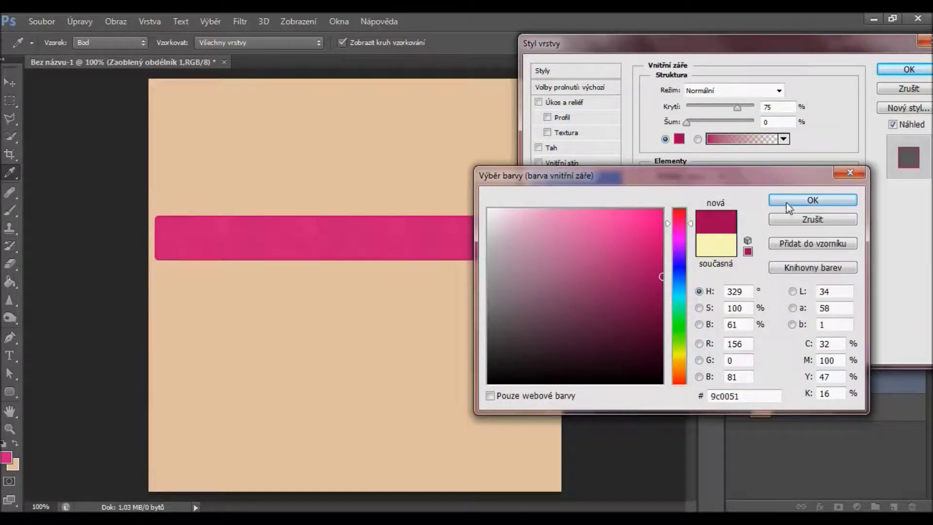
key("Return")
left_click_drag(696, 226, 705, 224)
left_click_drag(702, 106, 719, 105)
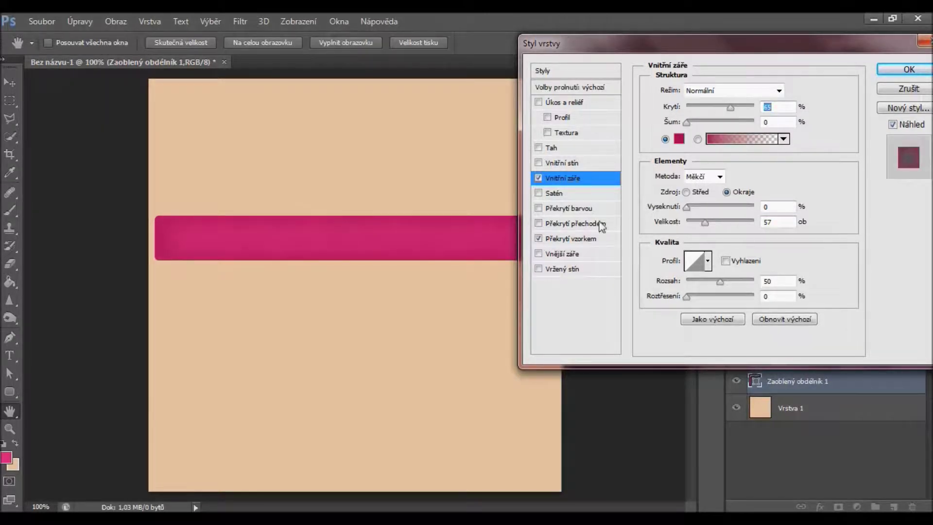
Set the pattern overlay's opacity to 54%, and change the inner glow to darker #76003d at 60% opacity.
left_click(583, 239)
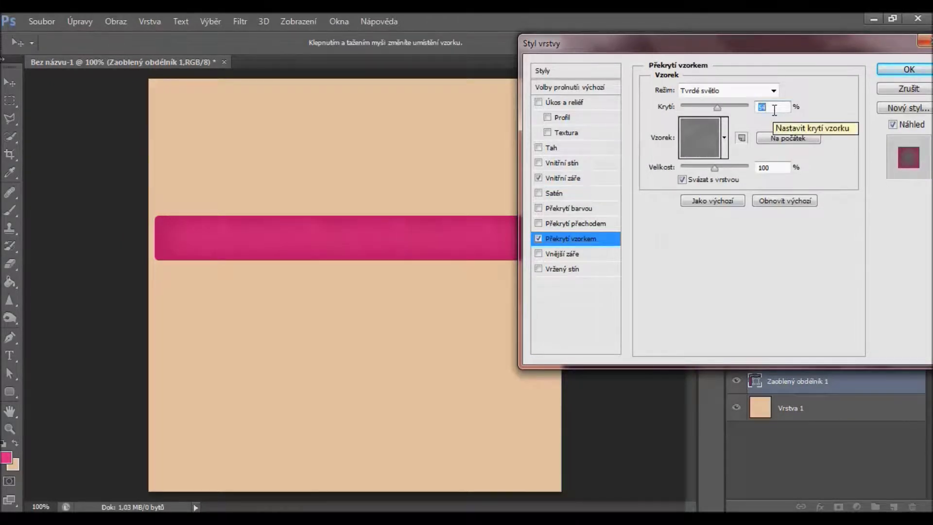
left_click(578, 180)
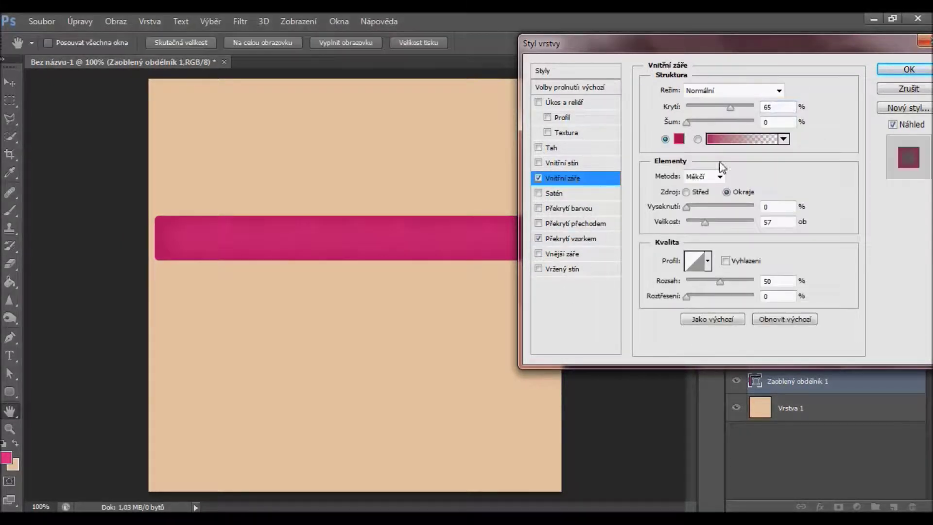
left_click(679, 139)
left_click_drag(653, 304, 663, 302)
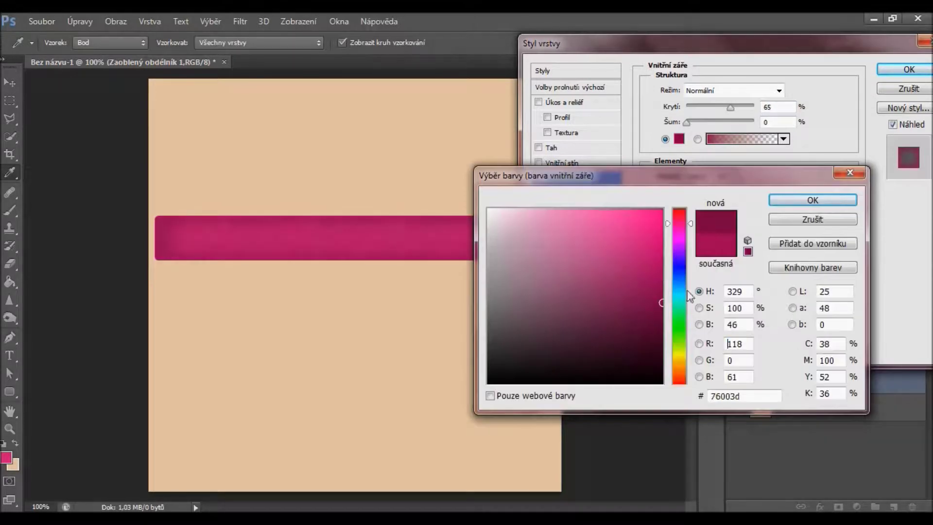
left_click(797, 203)
scroll(782, 112, "down", 15)
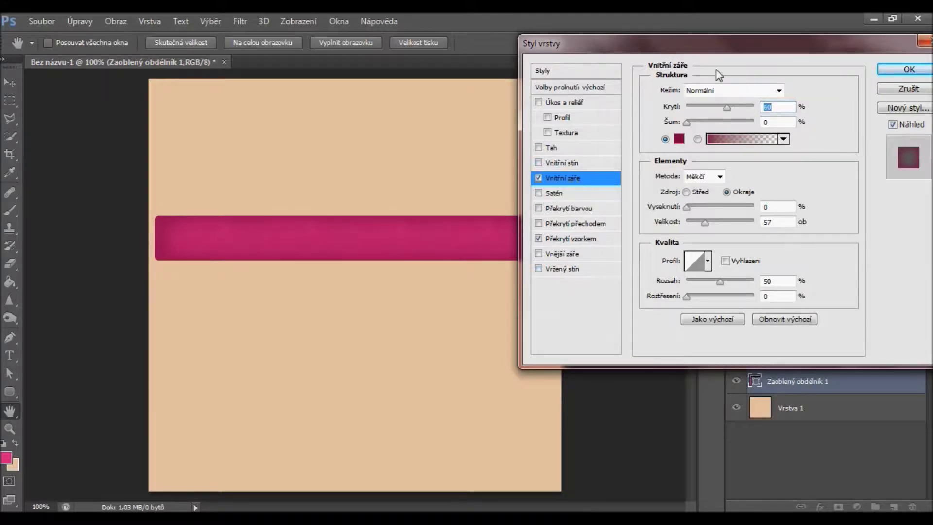
Add a drop shadow in Normální mode with size 3 px, distance 3 px and 21% opacity.
left_click_drag(755, 47, 262, 67)
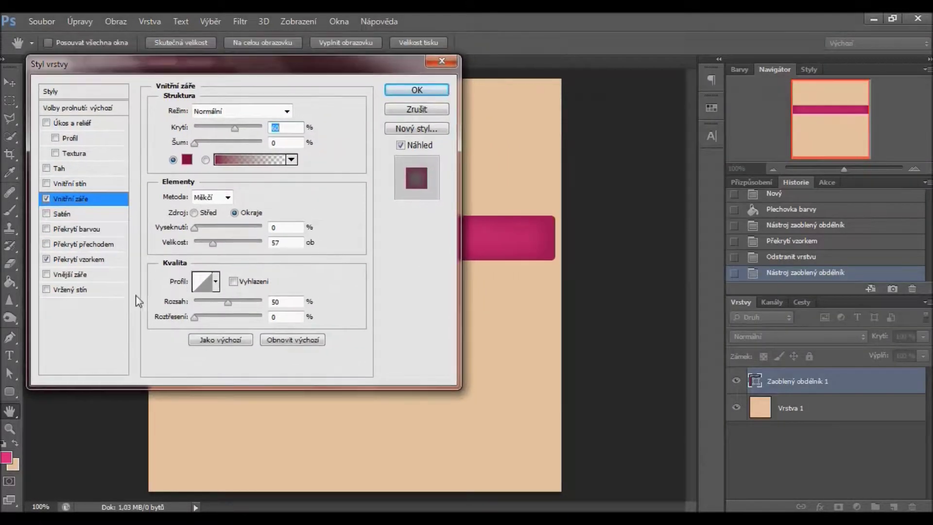
left_click(81, 291)
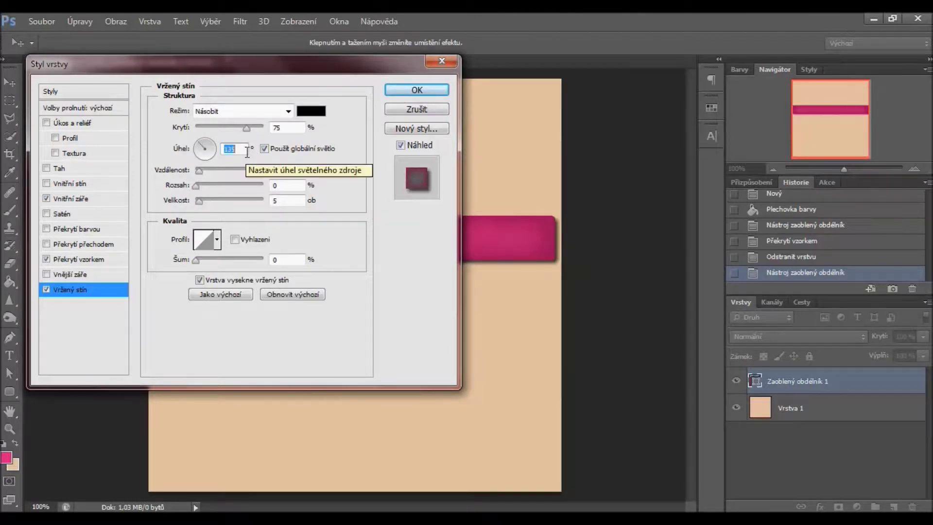
left_click(238, 111)
left_click(228, 121)
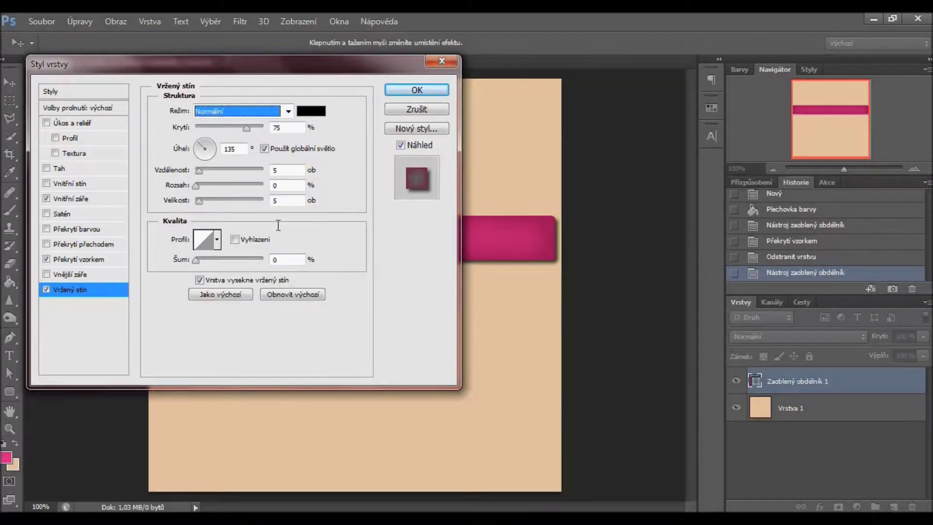
double_click(284, 201)
type("3")
double_click(290, 169)
type("3")
left_click_drag(246, 127, 209, 127)
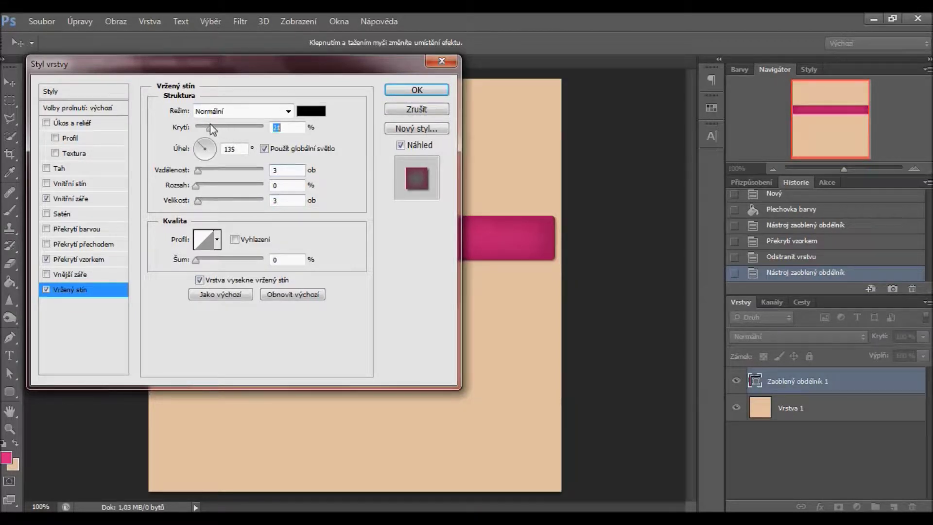
Adjust the drop shadow to a 2 px distance and 29% opacity.
double_click(284, 201)
double_click(289, 171)
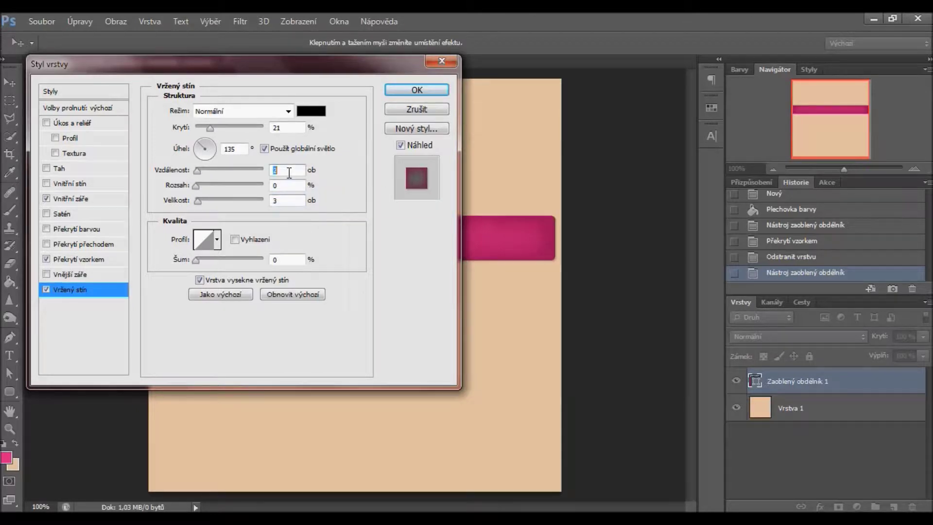
key("Up")
key("Up")
key("Up")
key("Up")
Change the drop shadow's colour to brown #723f12.
left_click(311, 111)
left_click(459, 443)
left_click(630, 314)
double_click(728, 343)
type("114")
left_click(679, 370)
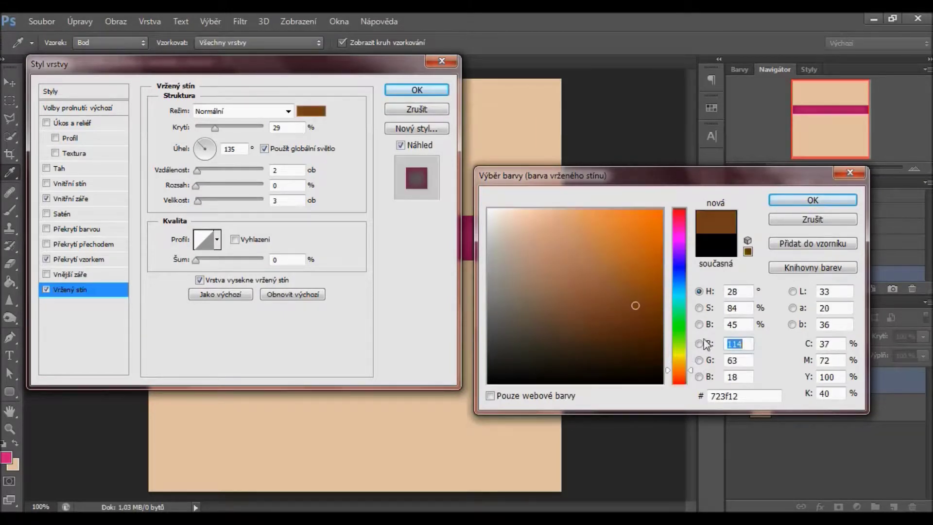
left_click(788, 206)
Set the drop shadow's opacity to 62% and apply the layer style to the bar.
left_click(235, 128)
left_click_drag(238, 129, 241, 129)
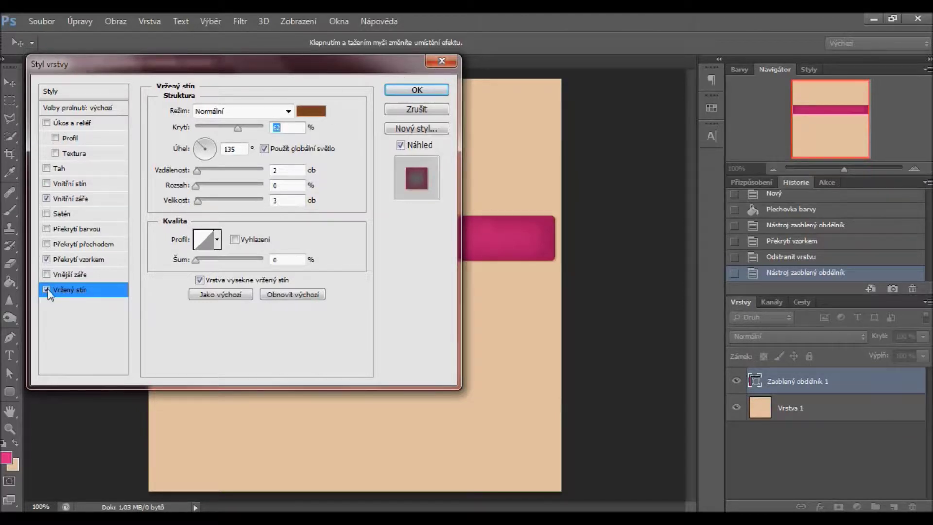
left_click(416, 90)
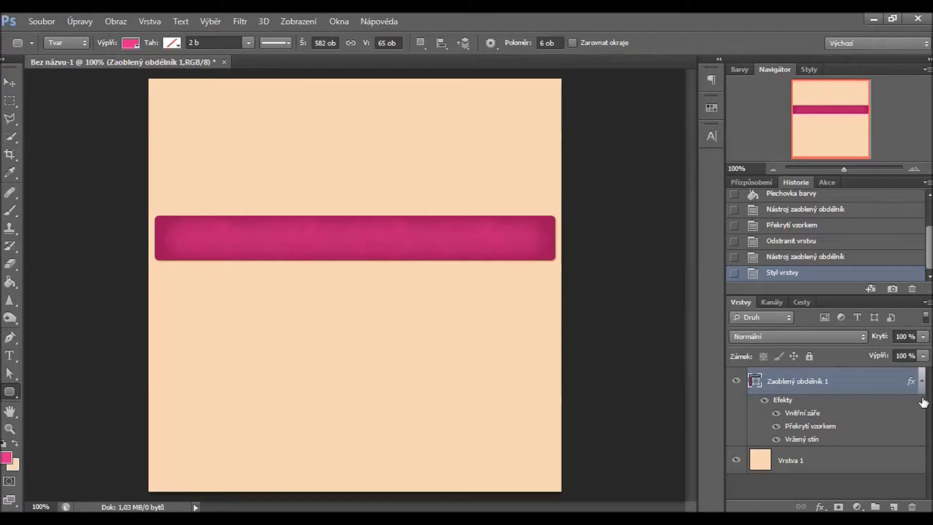
Collapse the bar layer's effects, add a new layer above it and set the foreground colour to white #ffffff.
left_click(922, 381)
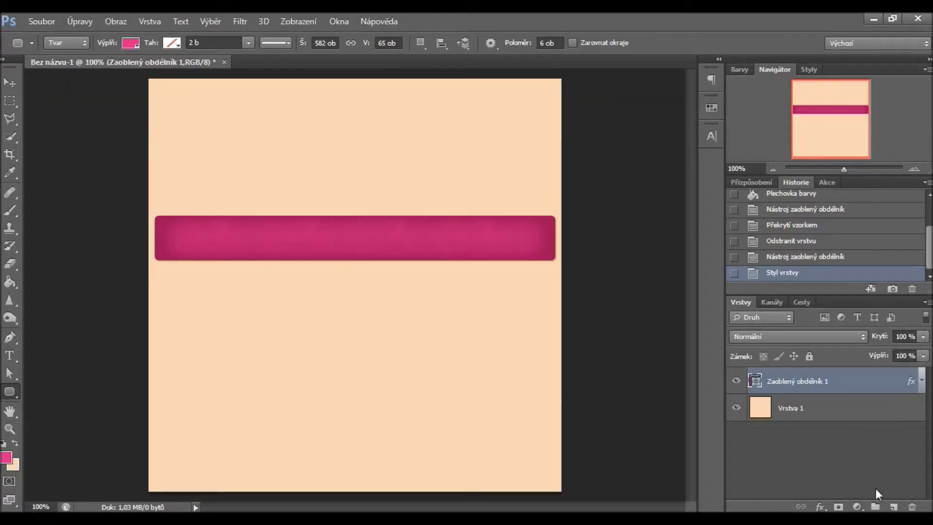
left_click(894, 507)
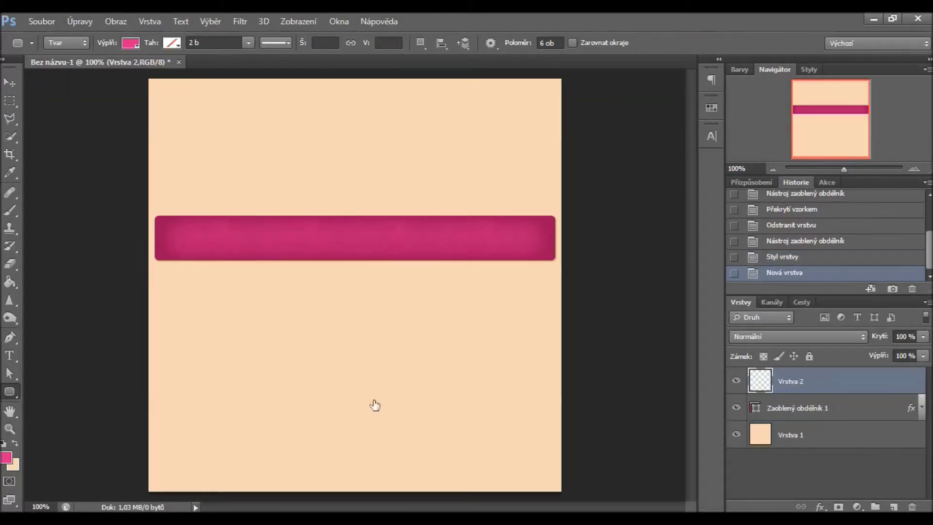
left_click(14, 444)
left_click(6, 457)
left_click_drag(490, 214, 448, 173)
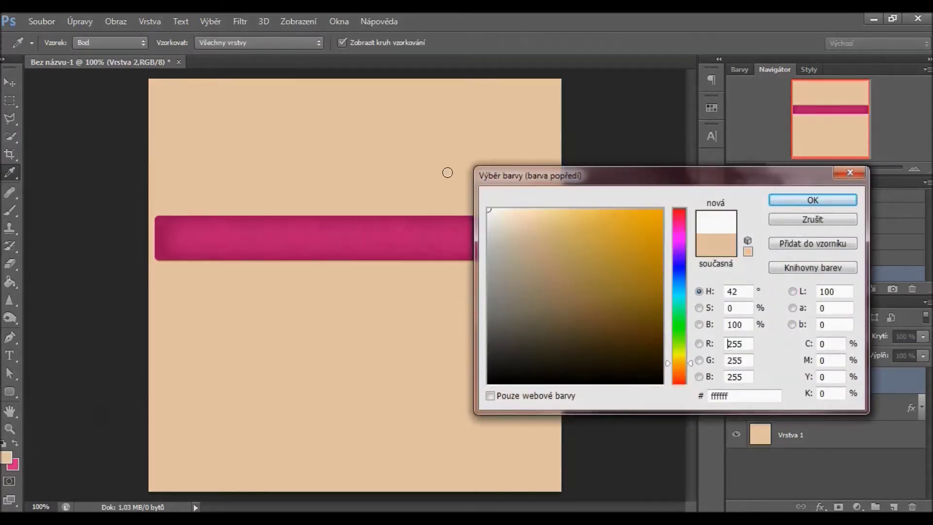
left_click(783, 198)
Paint three soft white spots along the bar's edges with the 197 px brush and clip their layer to the bar.
key("b")
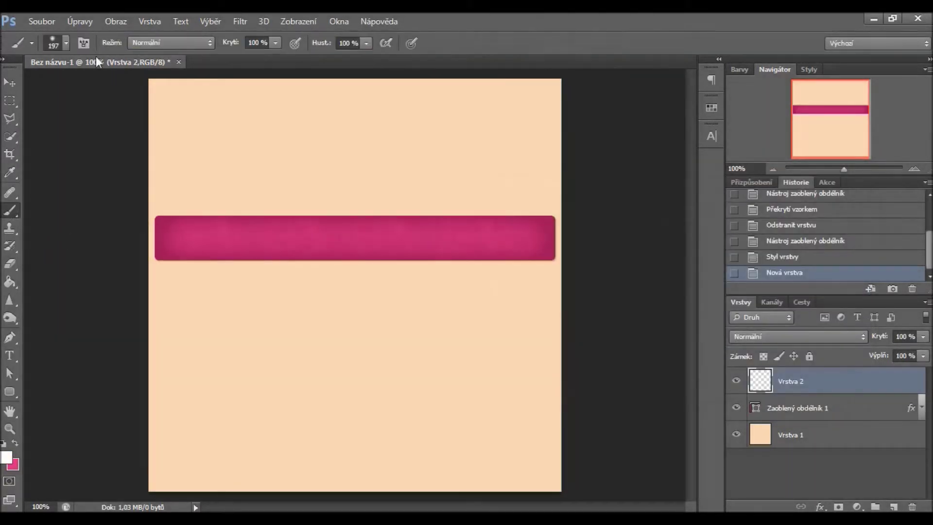
left_click(190, 198)
left_click(389, 260)
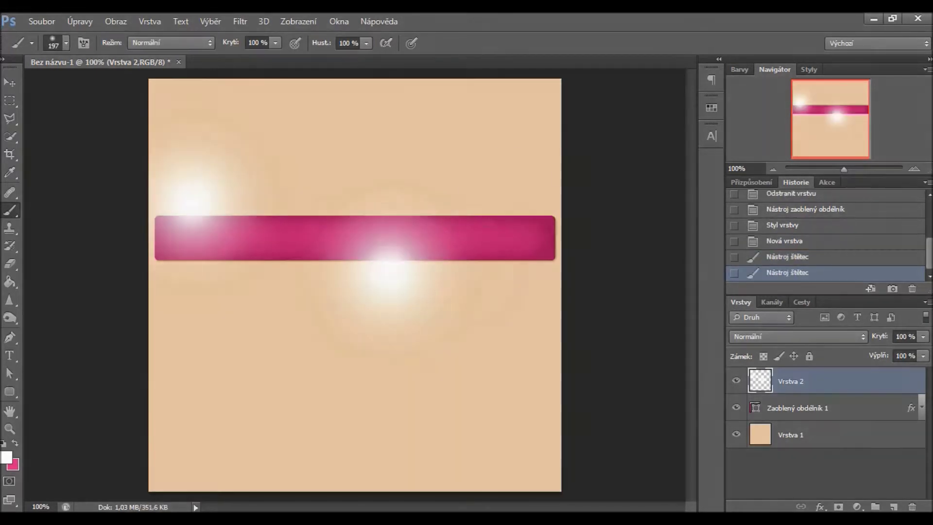
left_click(515, 194)
right_click(818, 373)
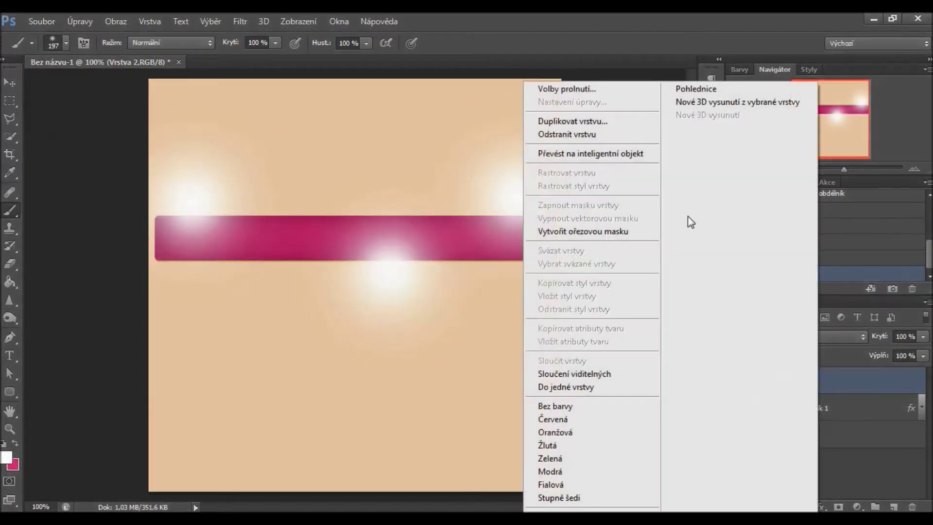
left_click(618, 232)
Try out different blend modes on the clipped highlight layer and settle on Tvrdé míchání.
left_click(797, 336)
left_click(790, 58)
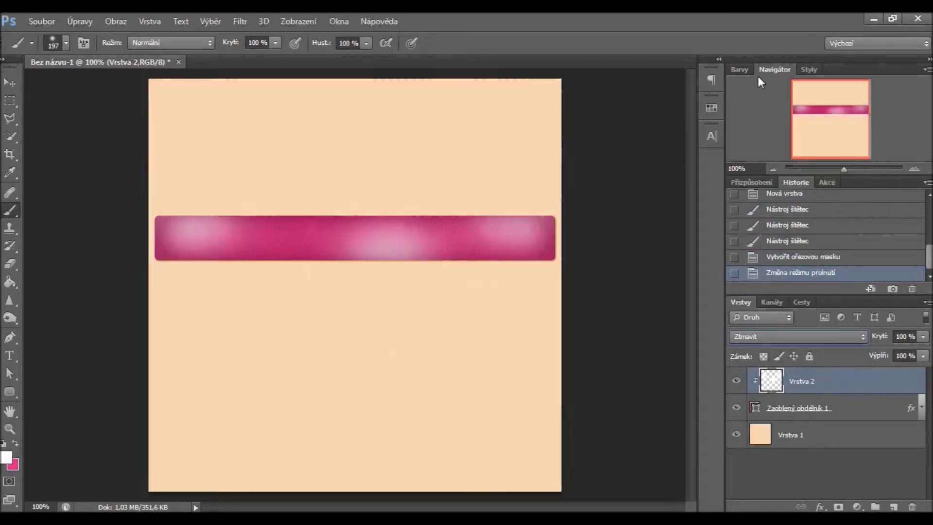
key("Down")
key("Down")
key("Down")
key("Down")
key("Down")
key("Down")
key("Down")
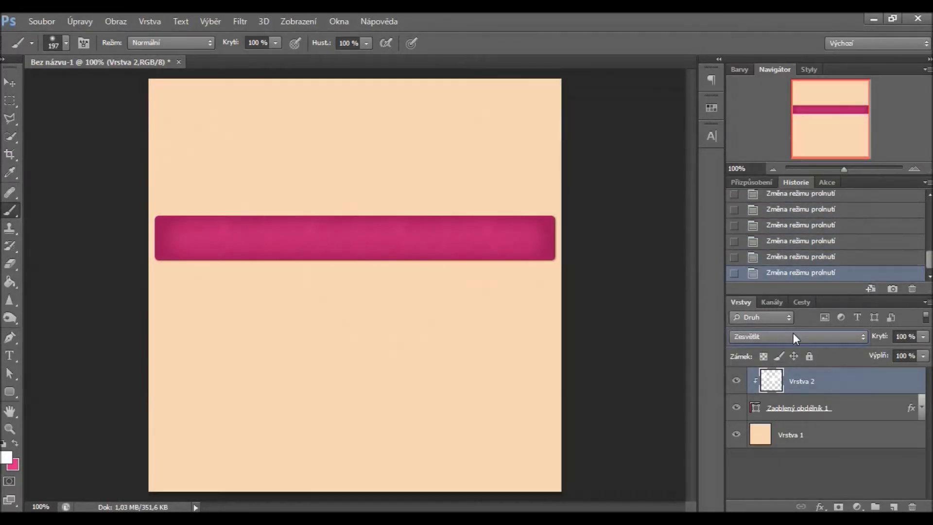
key("Down")
key("Down")
key("Down")
key("Down")
key("Down")
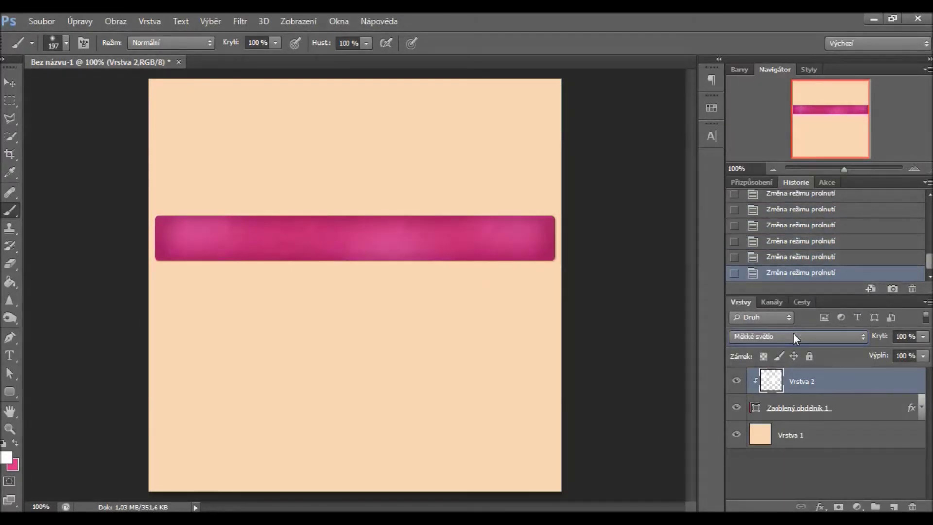
key("Down")
key("Down")
key("Down")
key("Down")
key("Down")
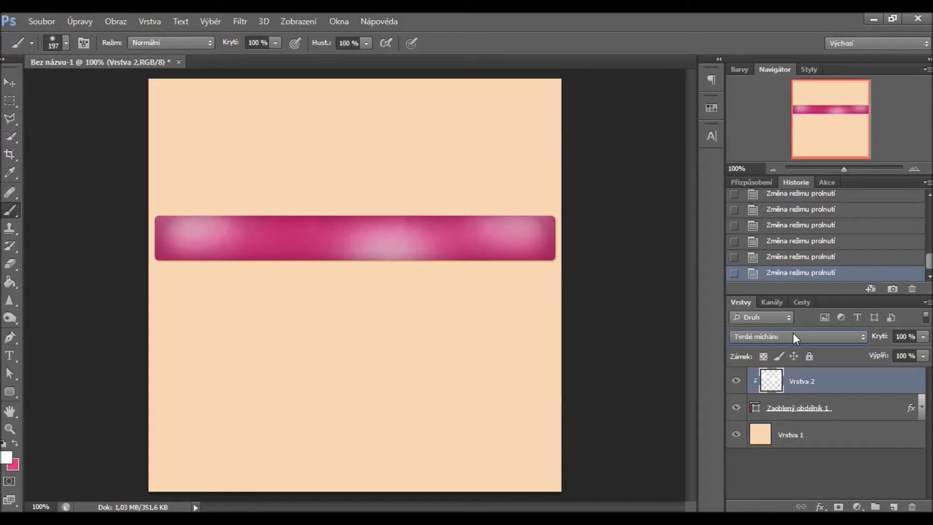
key("Down")
key("Down")
key("Down")
key("Down")
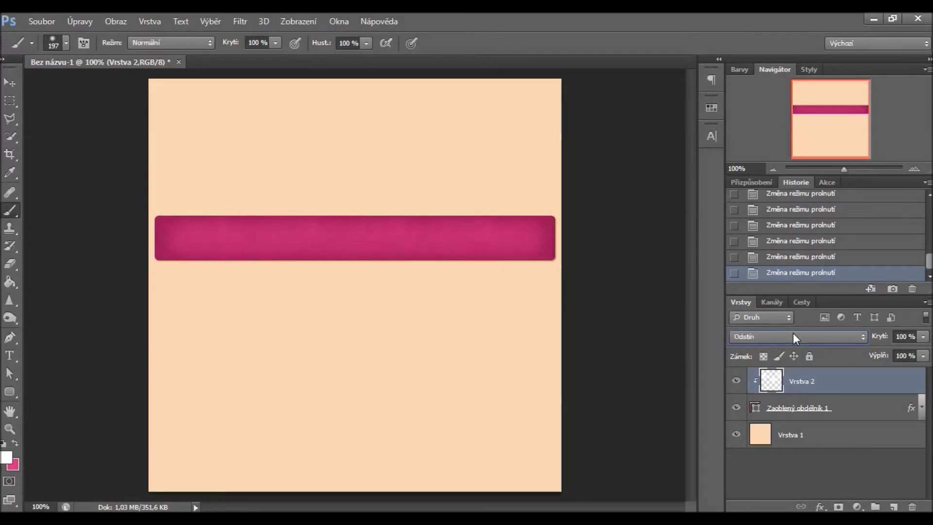
key("Up")
key("Down")
key("Down")
key("Down")
key("Down")
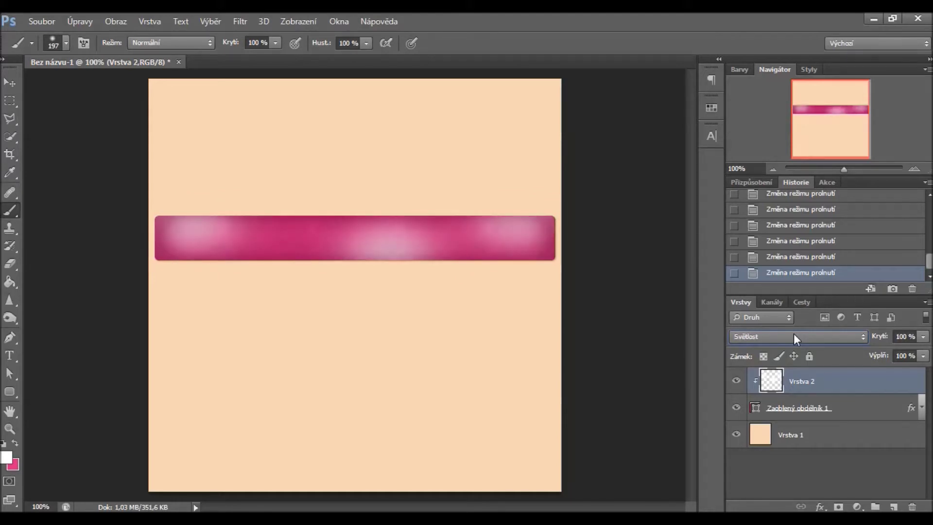
key("Up")
key("Up")
key("Up")
key("Up")
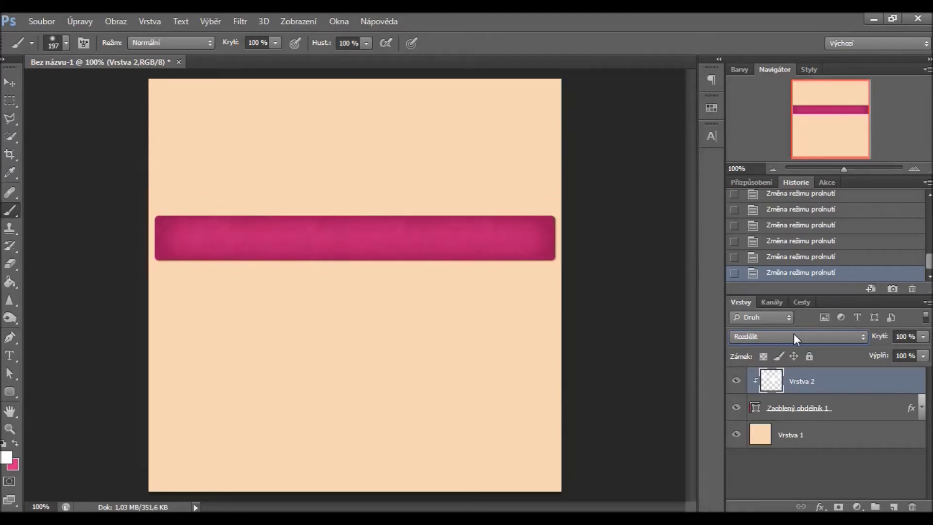
key("Up")
key("Up")
key("Up")
key("Up")
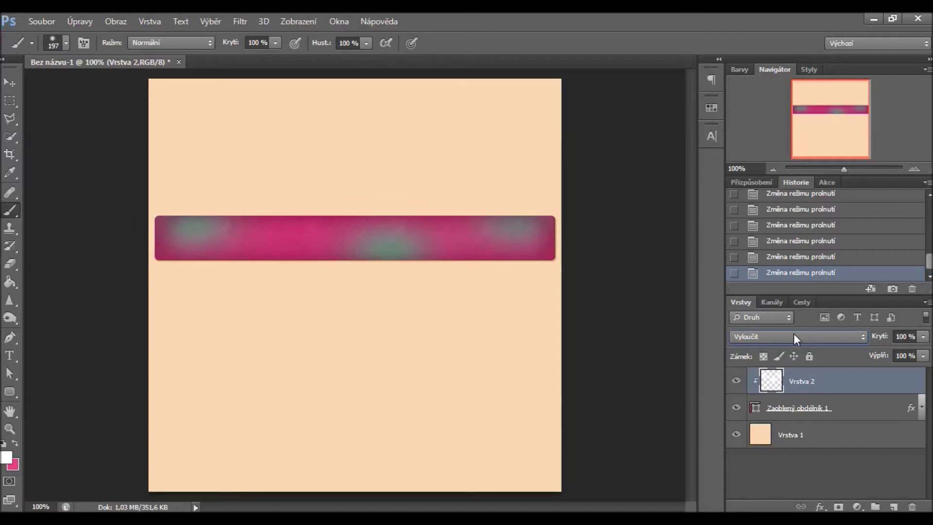
Reduce the opacity of the clipped highlight layer to 33%.
left_click(923, 336)
left_click_drag(882, 351, 881, 353)
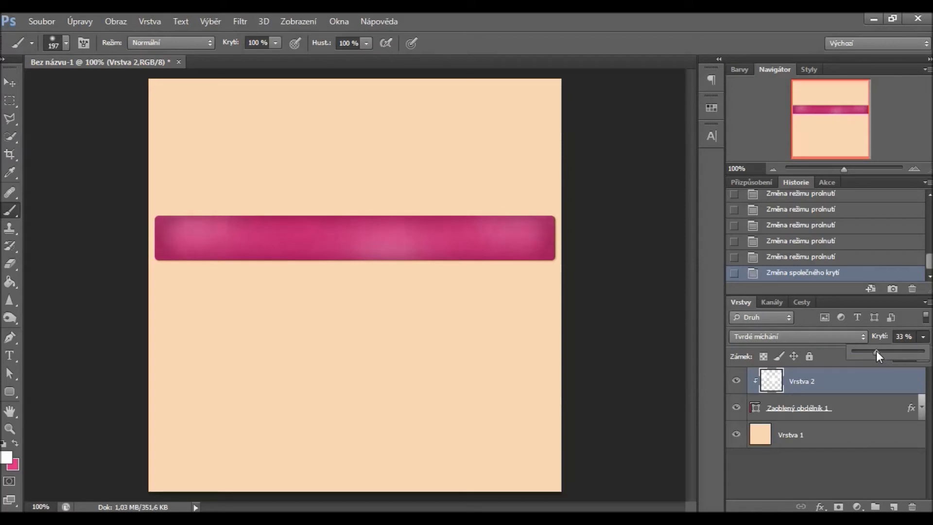
left_click(876, 376)
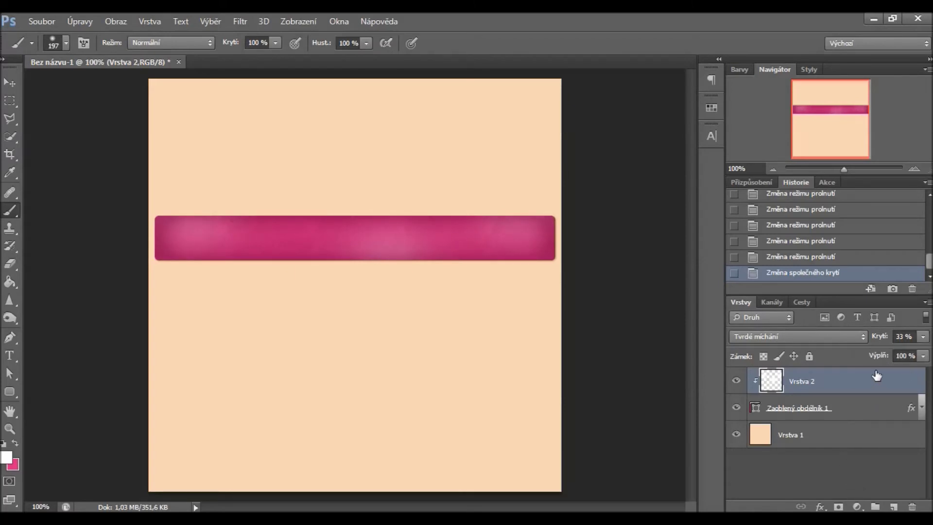